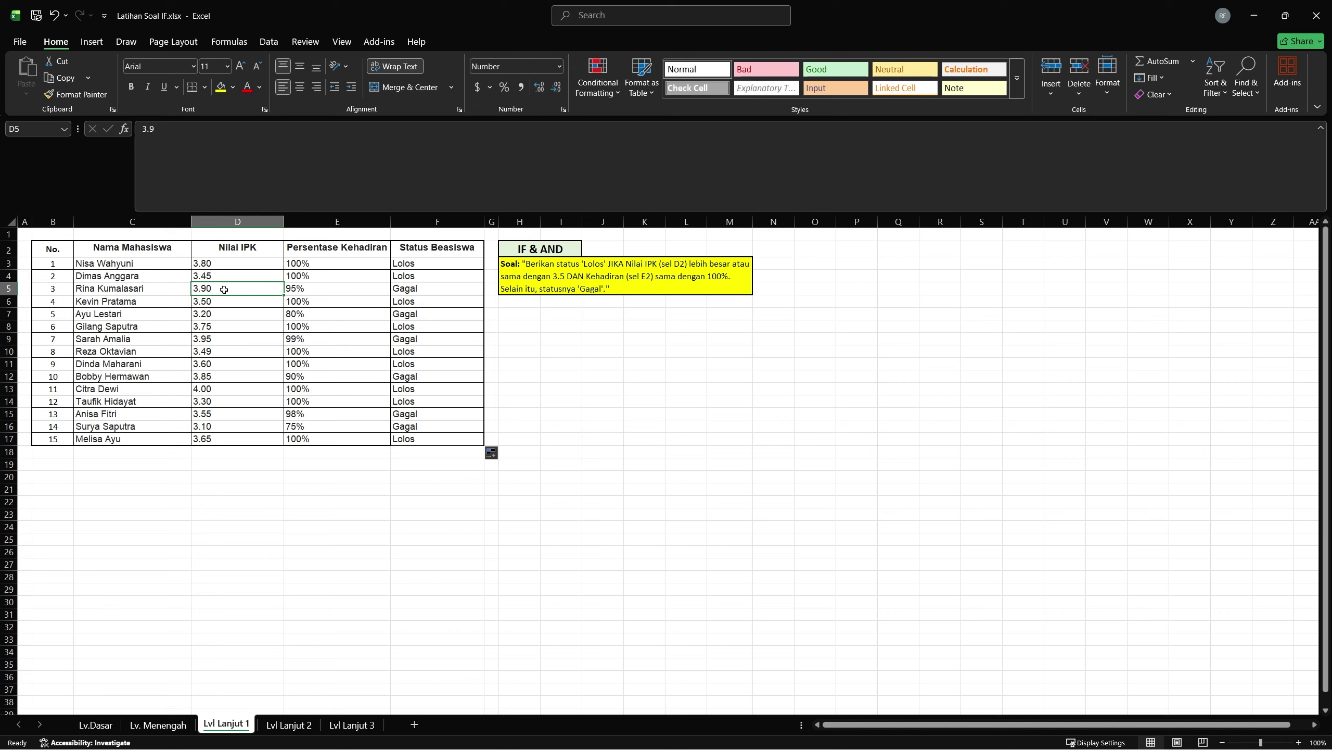
Check the attendance percentage and scholarship status in row 5 of the Lvl Lanjut 1 sheet
click(295, 290)
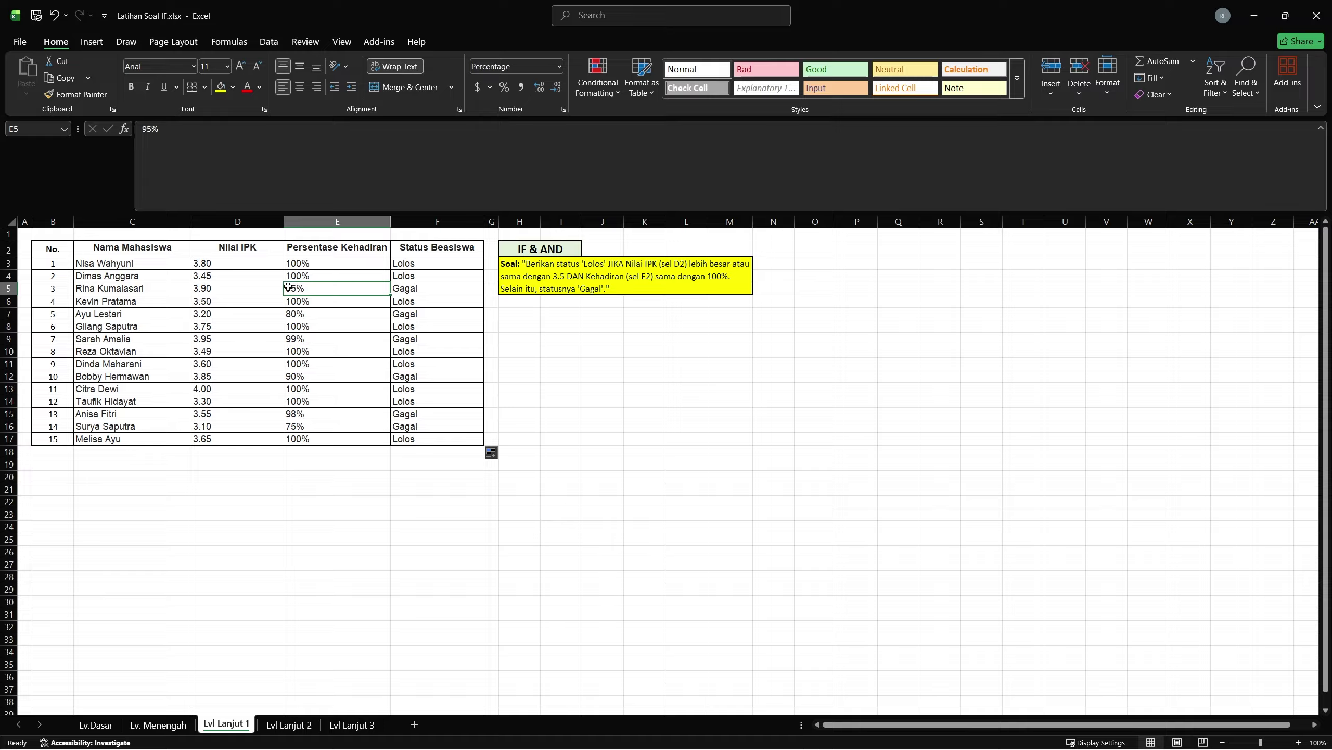
click(416, 287)
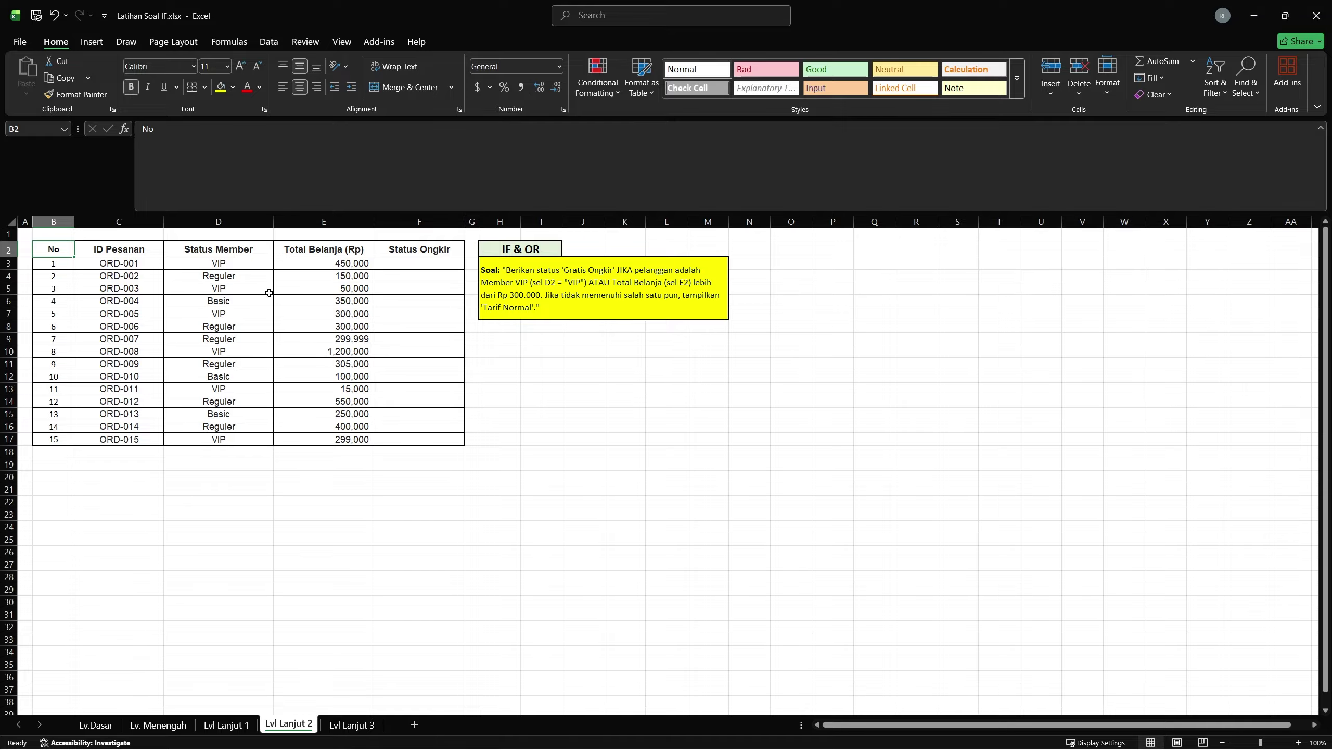
On the Lvl Lanjut 2 sheet, read the IF & OR task and examine the Status Member and Total Belanja (Rp) columns
click(485, 288)
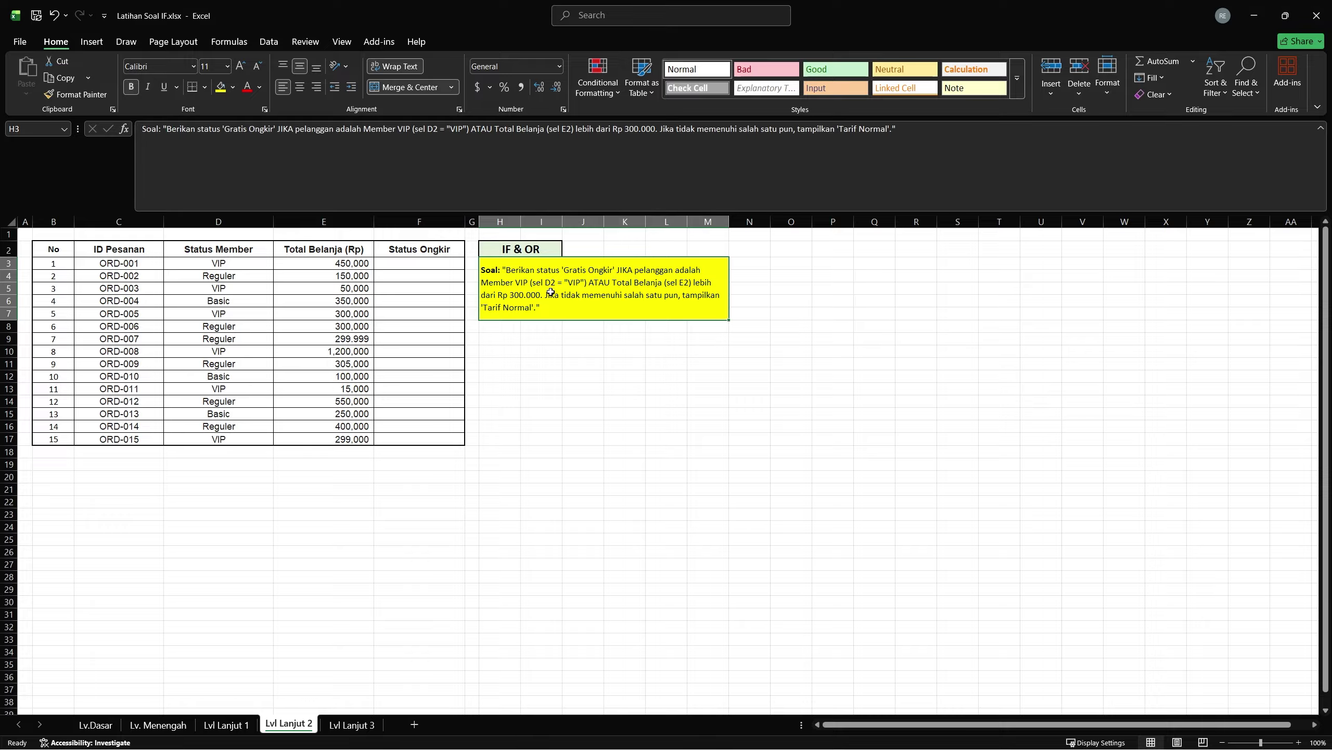
click(408, 261)
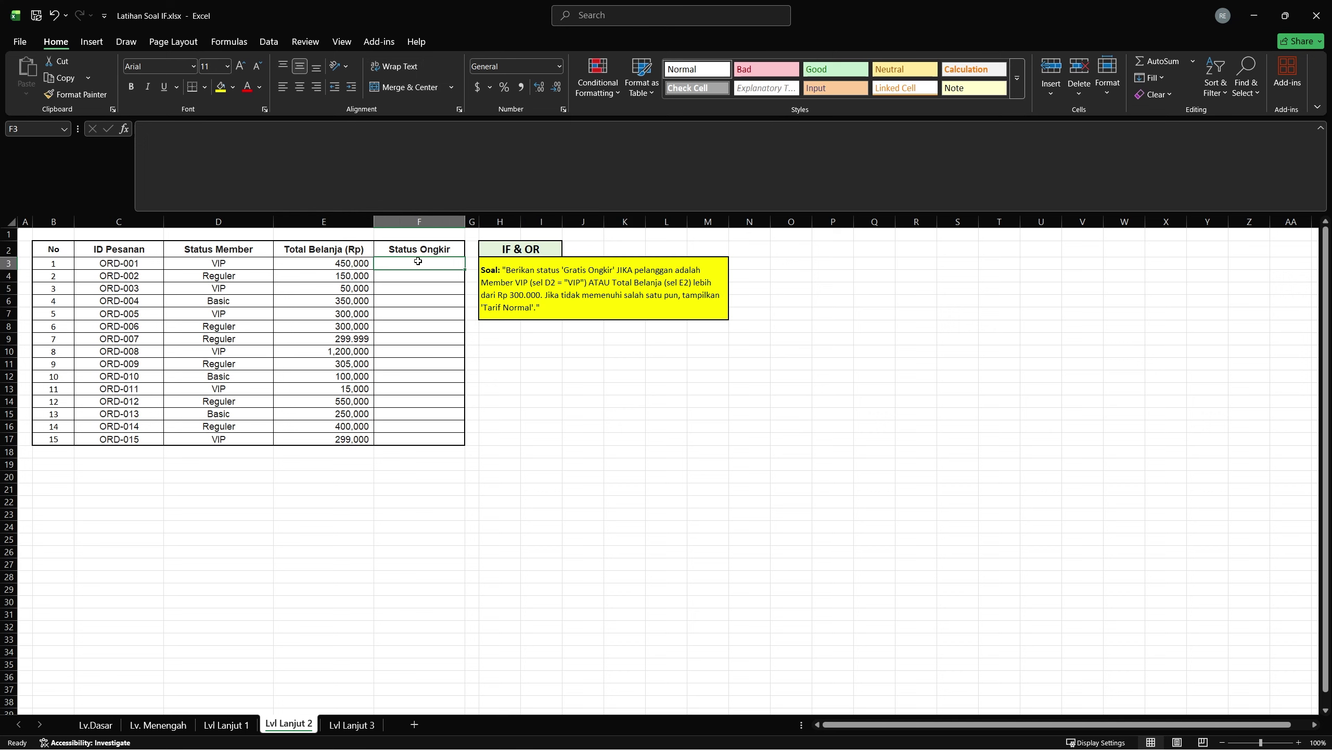
click(596, 288)
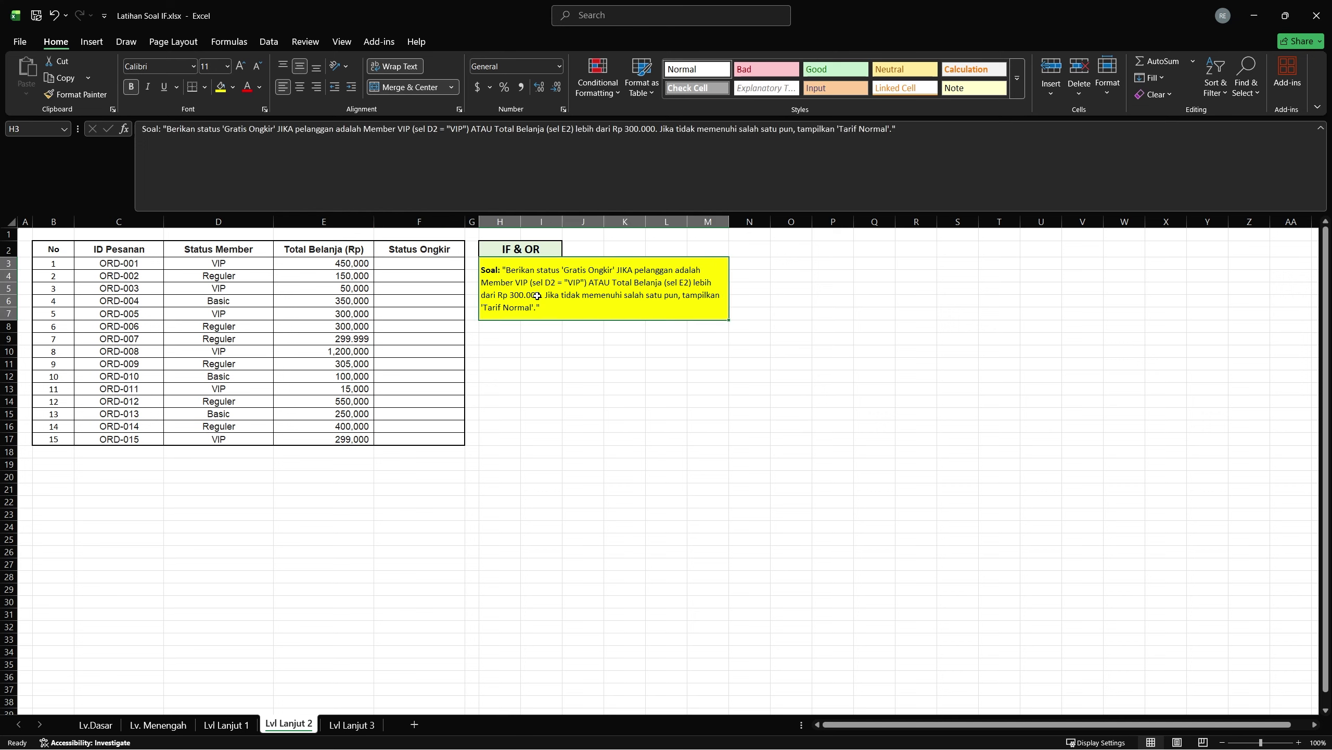
click(422, 265)
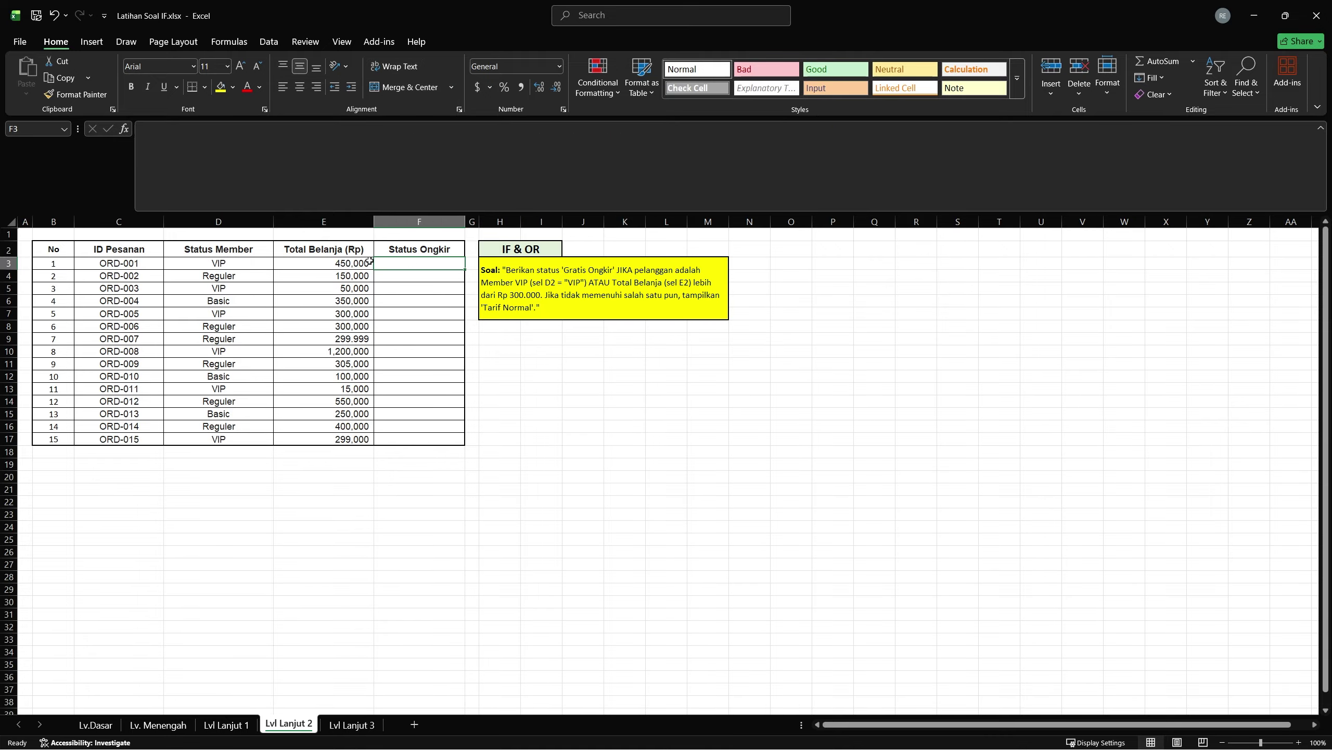
drag(224, 245, 222, 425)
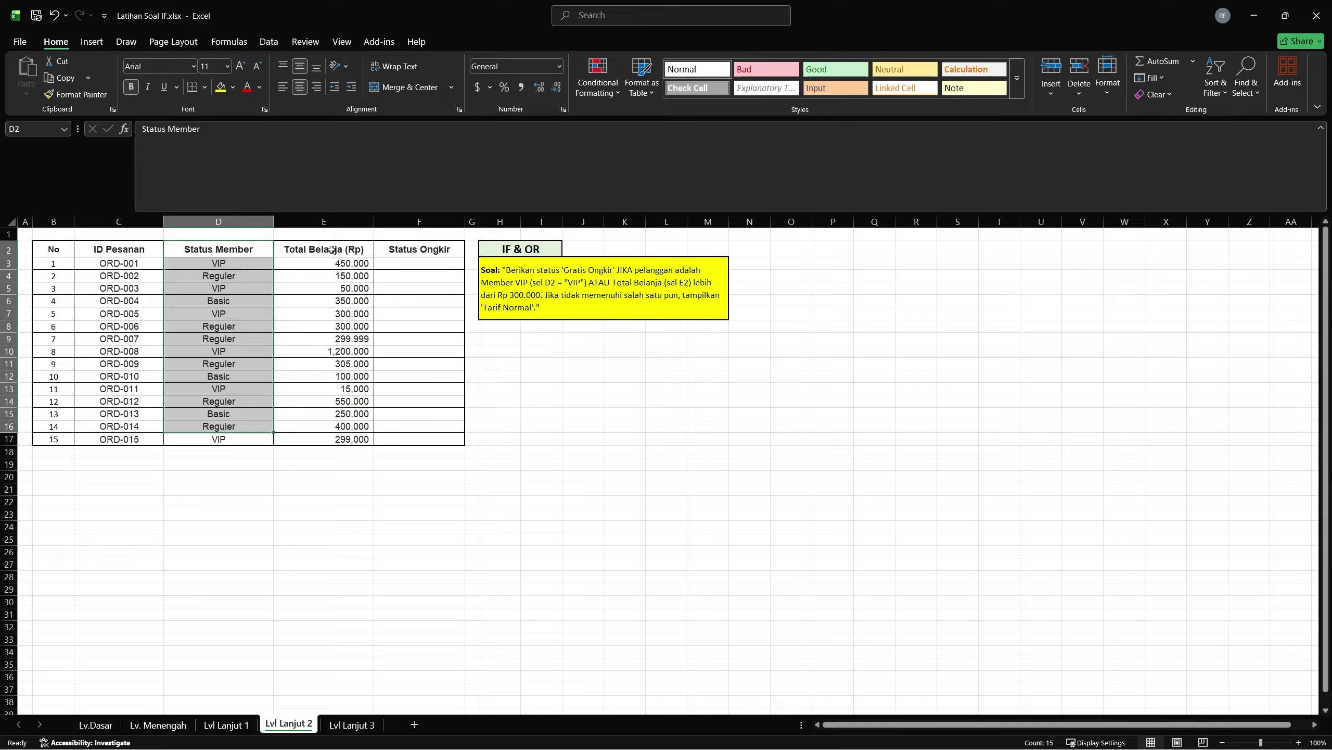
drag(323, 252, 324, 440)
drag(218, 249, 218, 439)
drag(315, 251, 321, 439)
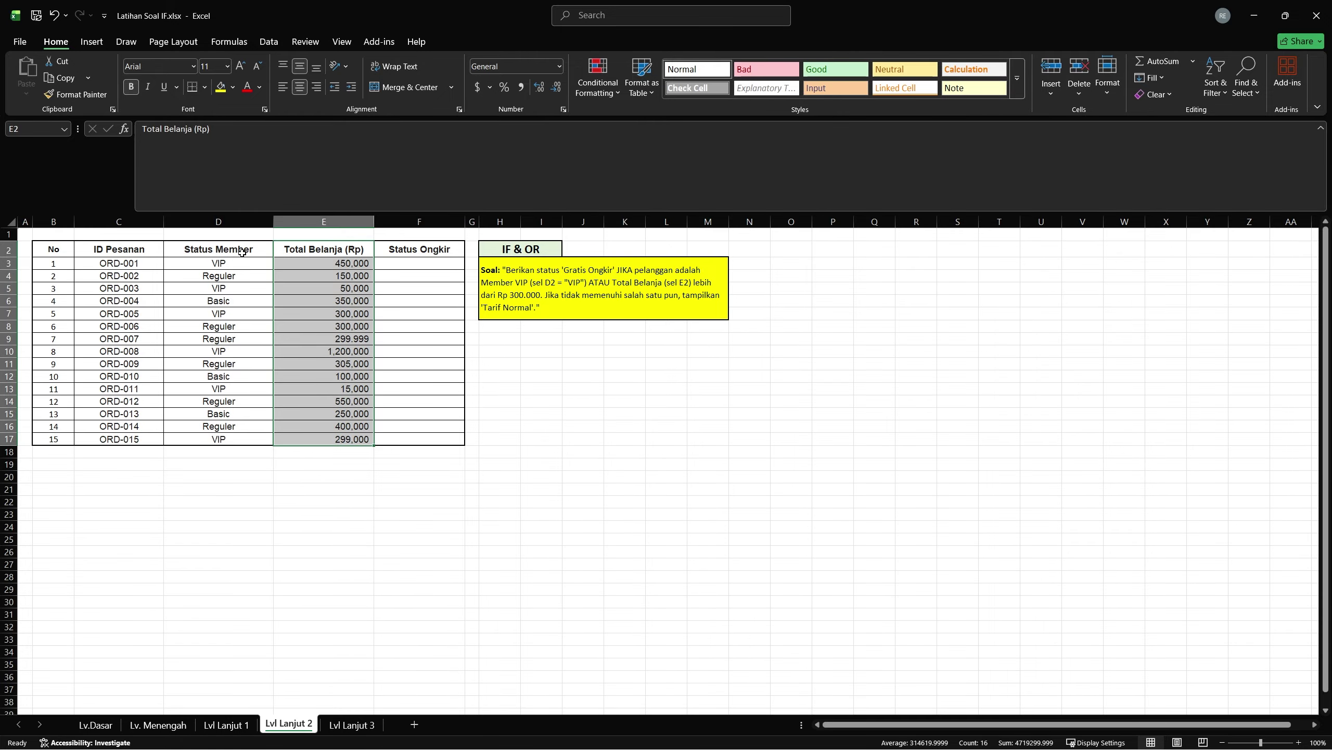
In F3, start an IF formula with a nested OR whose first condition is D3="VIP"
click(422, 266)
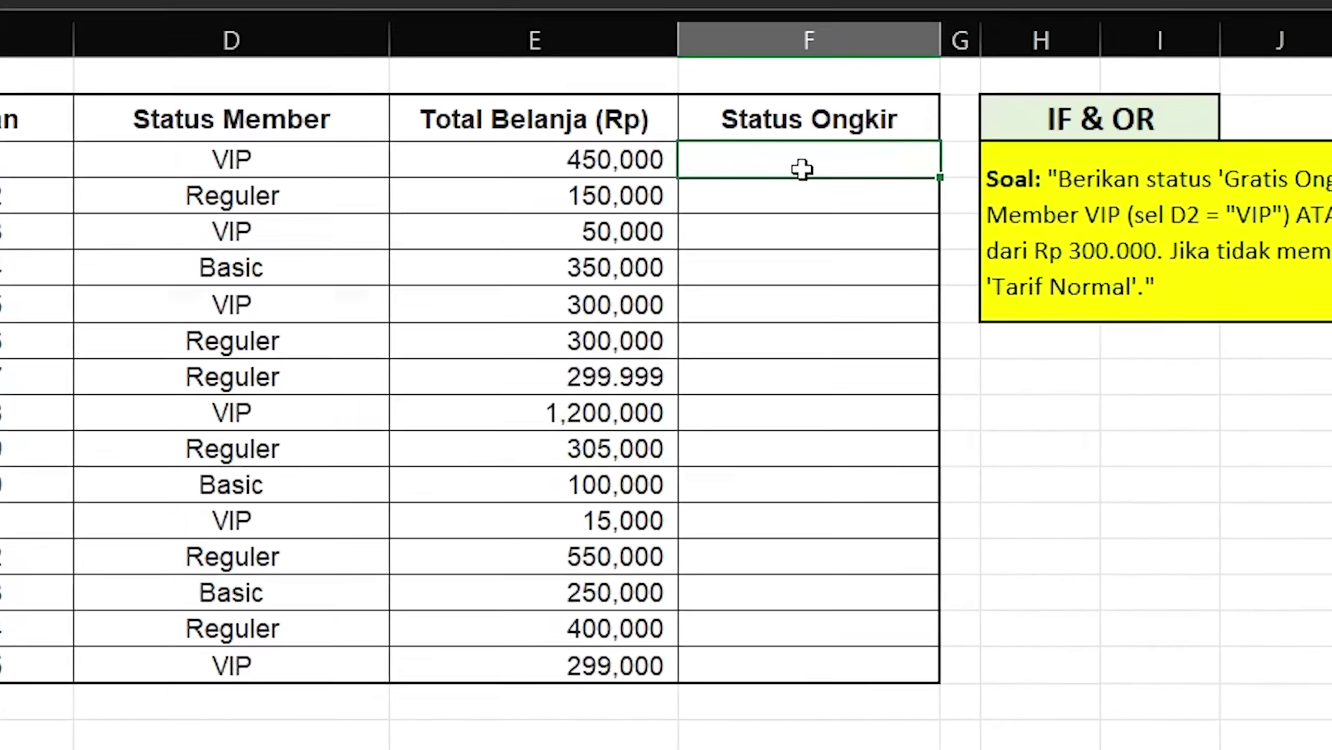
text(=if()
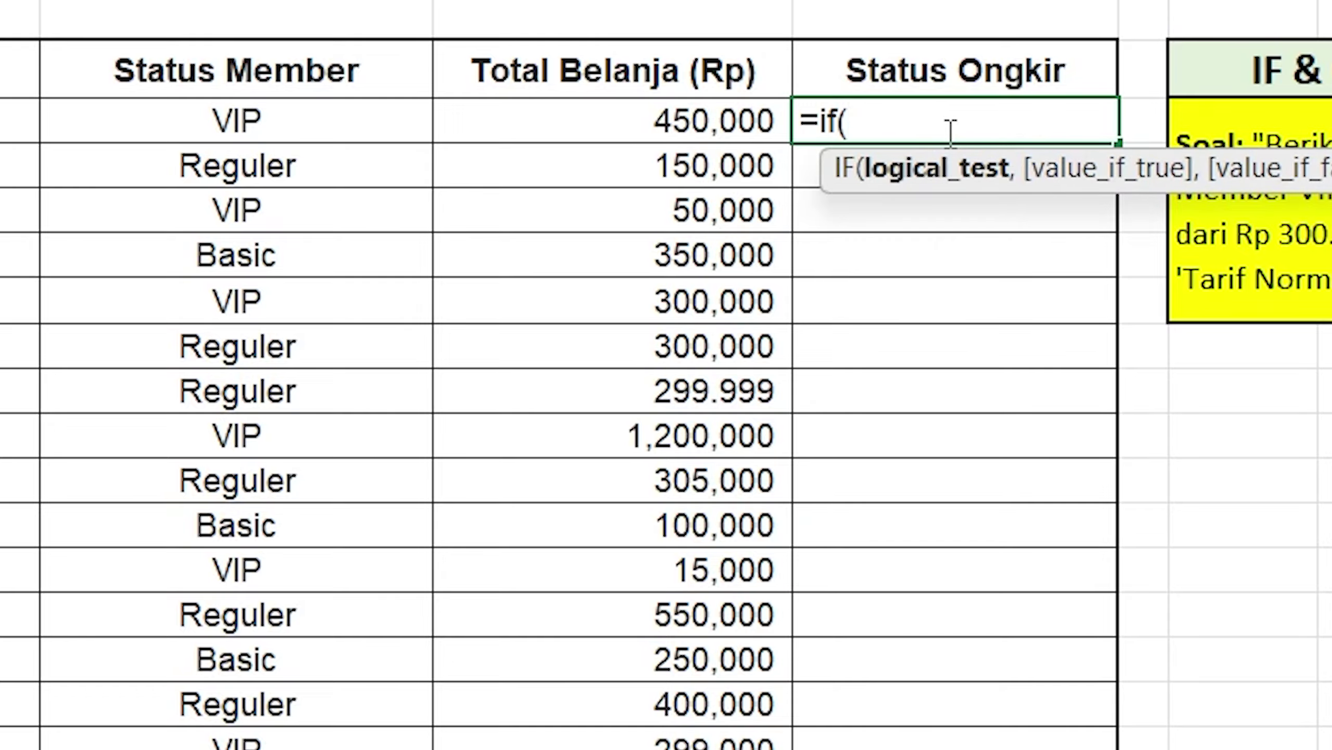
text(or()
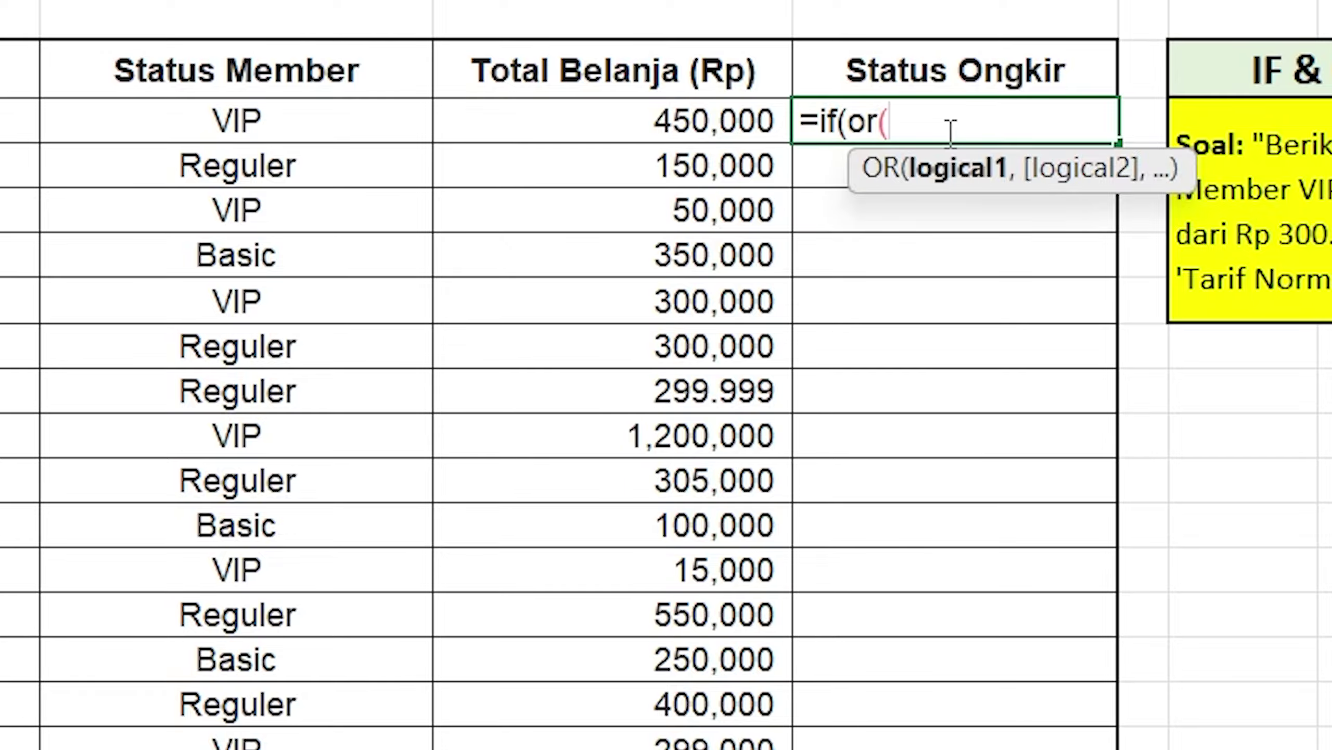
click(273, 136)
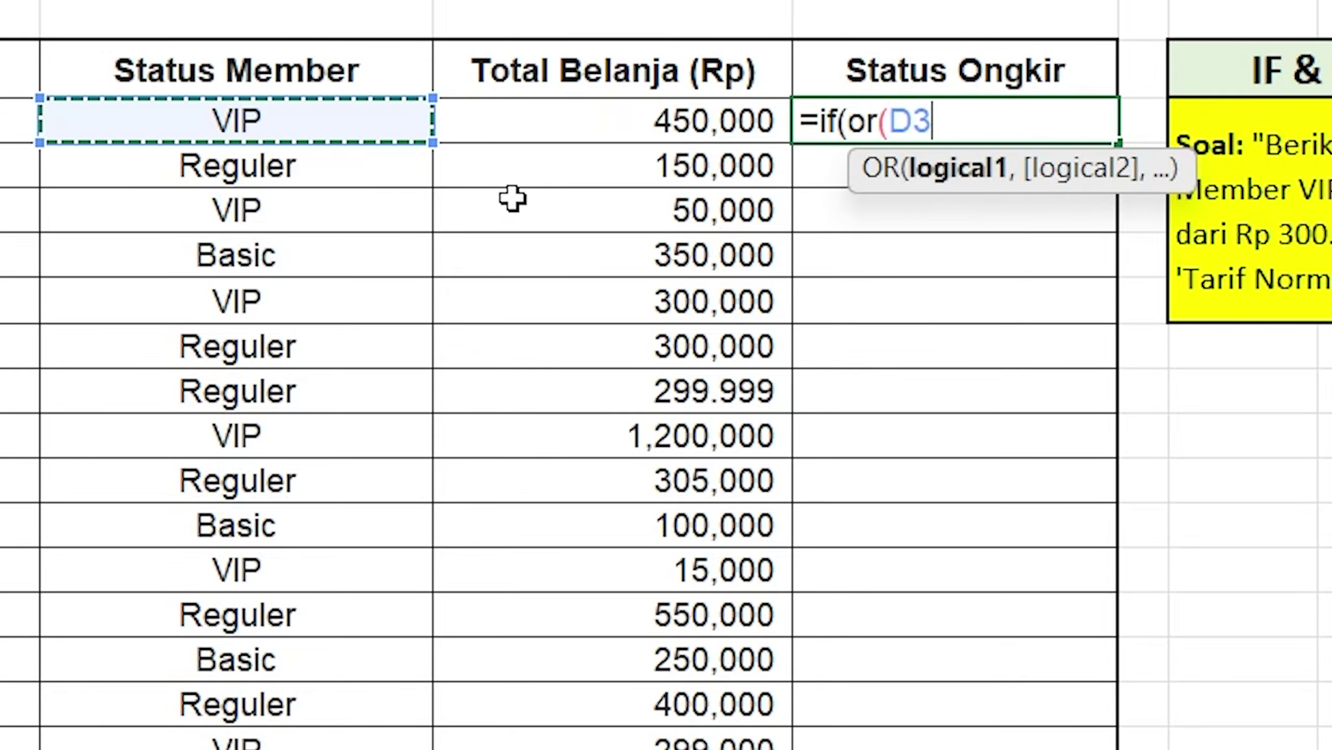
text(=)
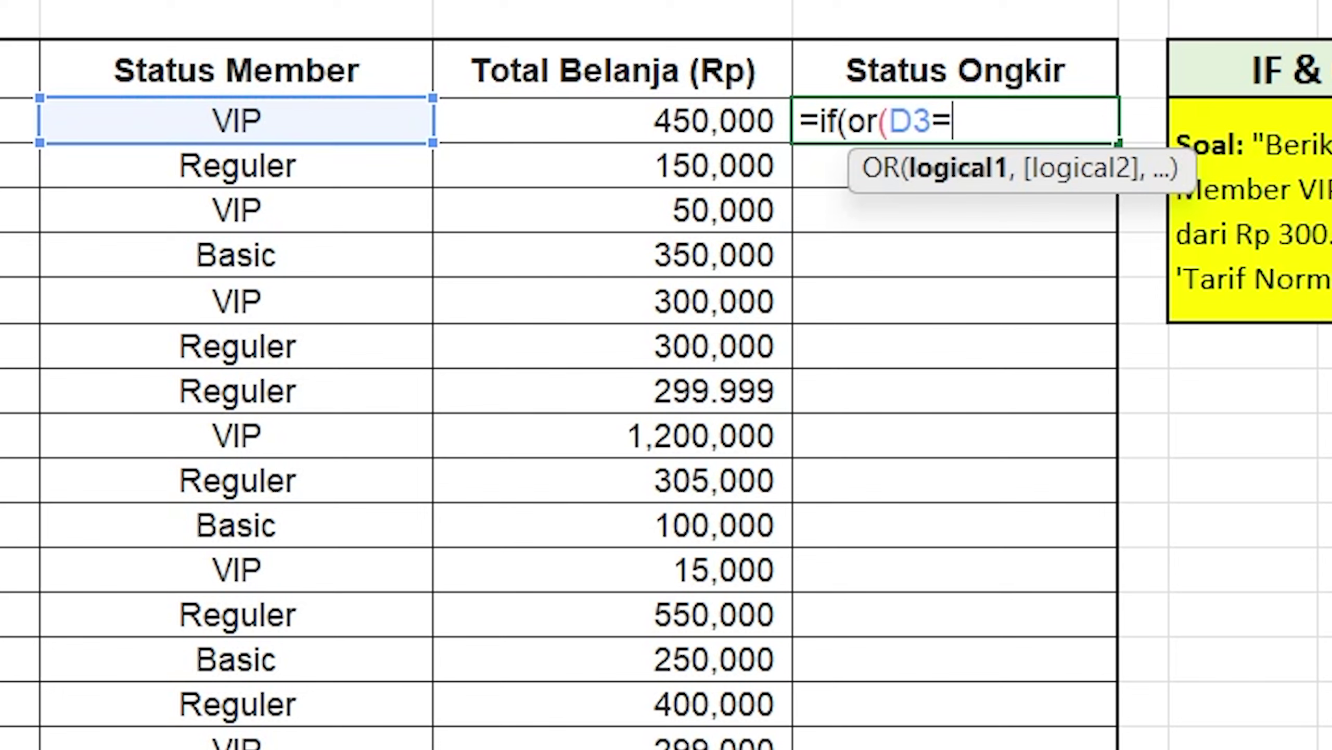
text("VIP)
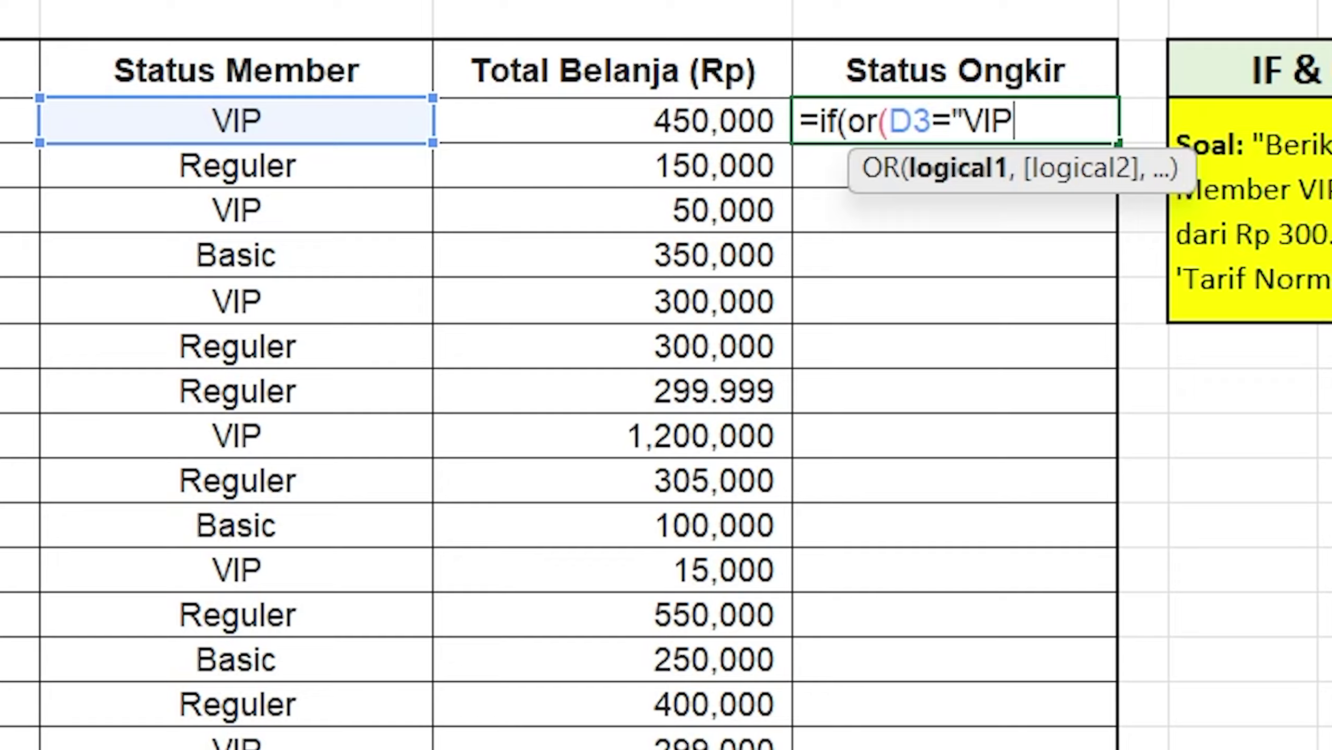
text(",)
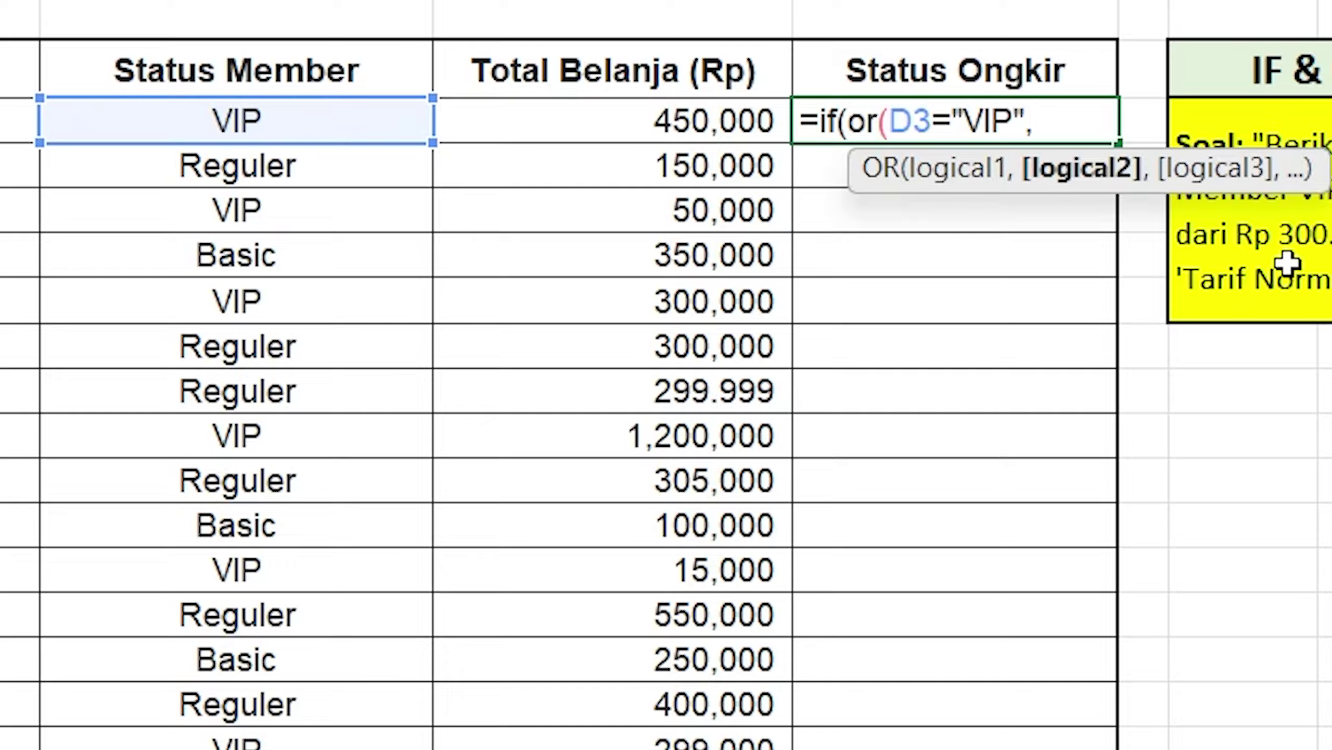
Add E3>300000 as the second OR condition in the F3 formula and close the OR function
click(608, 128)
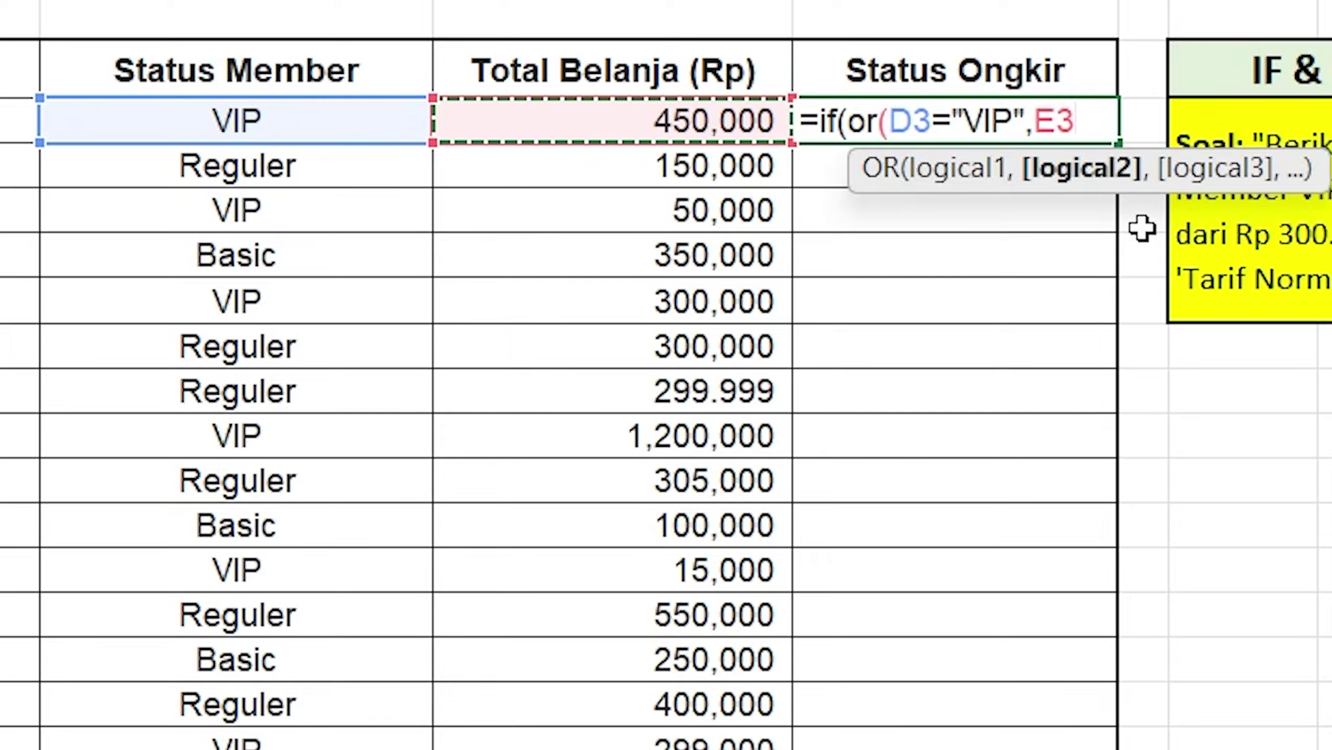
text(>400)
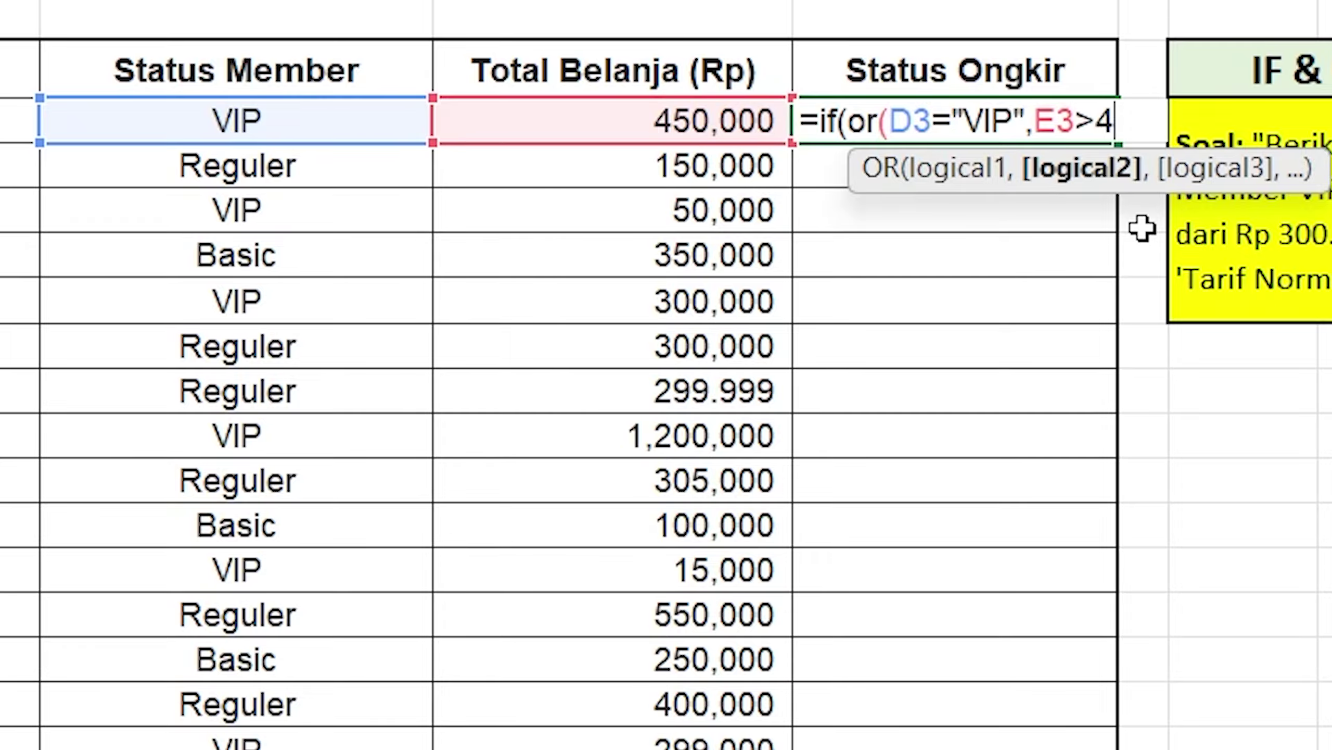
key(BackSpace)
key(BackSpace)
key(BackSpace)
text(300000)
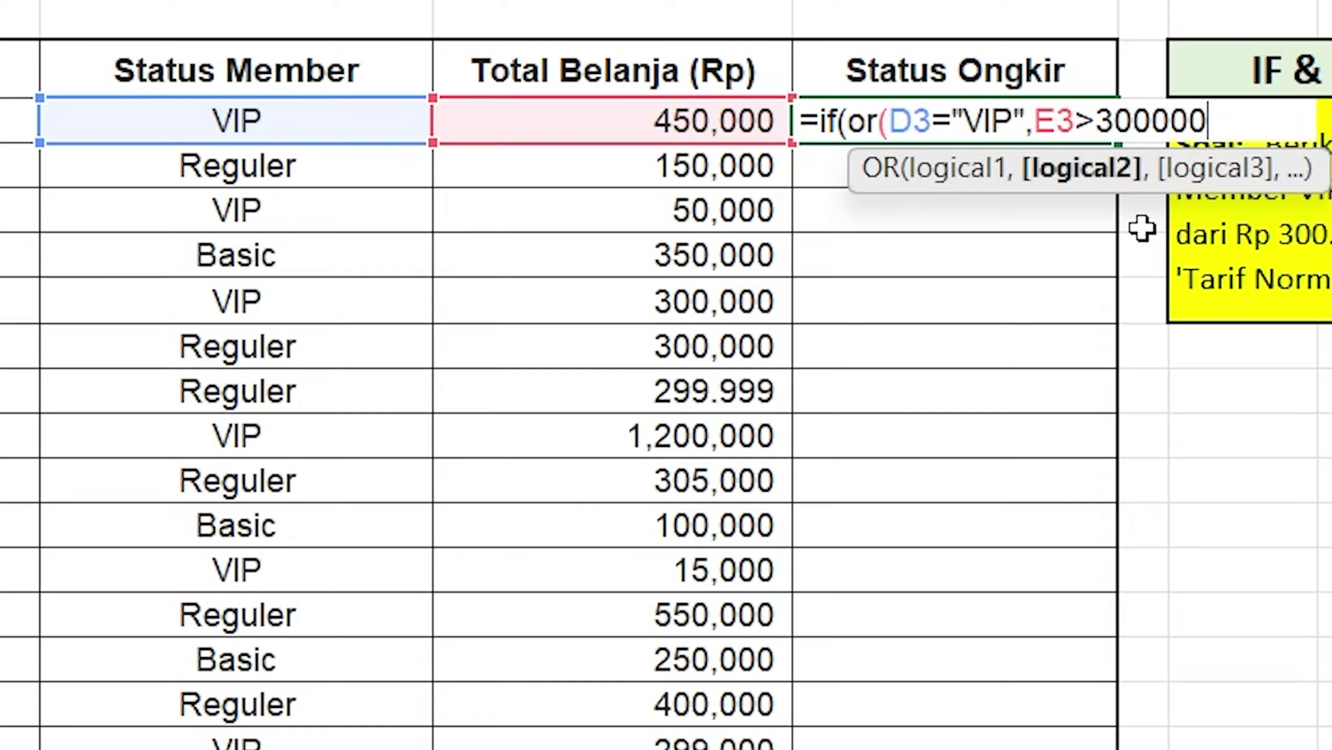
text(),)
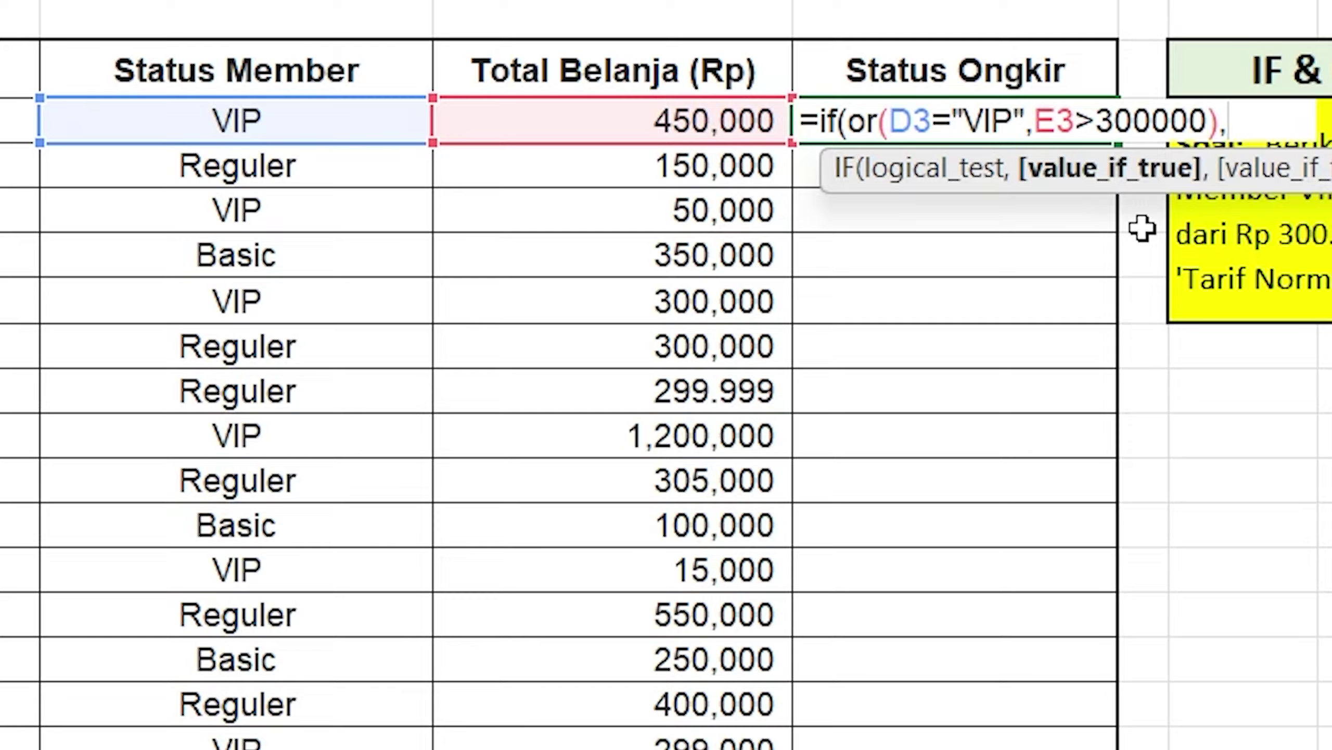
Complete the F3 formula with "Gratis Ongkir" as the true result and "Tarif Normal" as the false result
text("Gratis On)
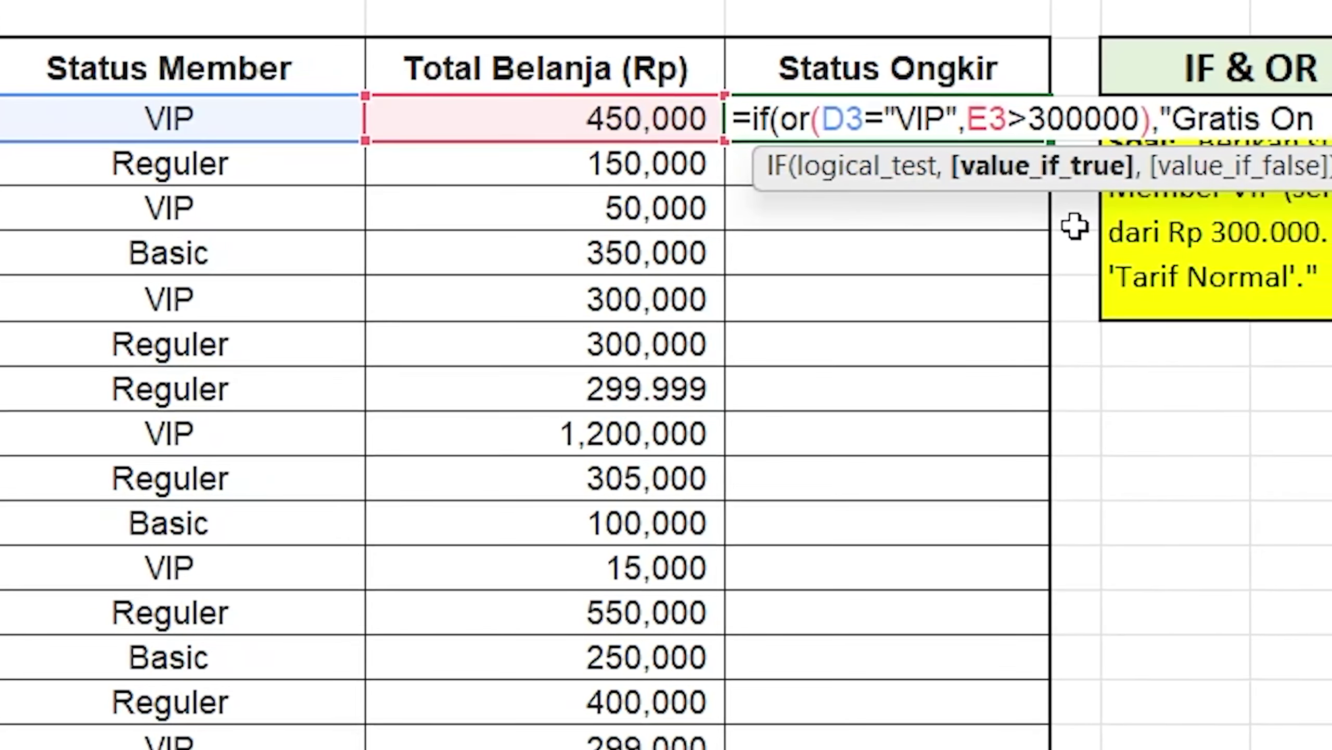
text(gkir")
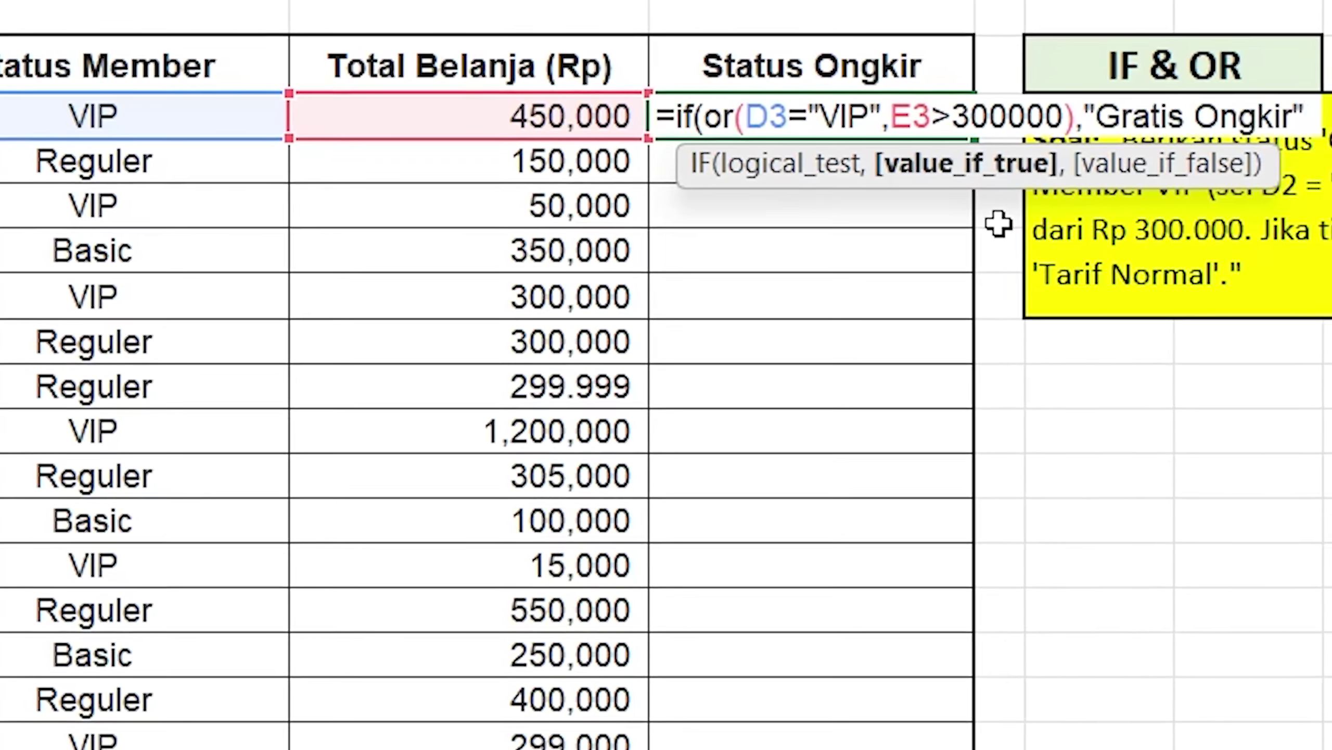
text(,)
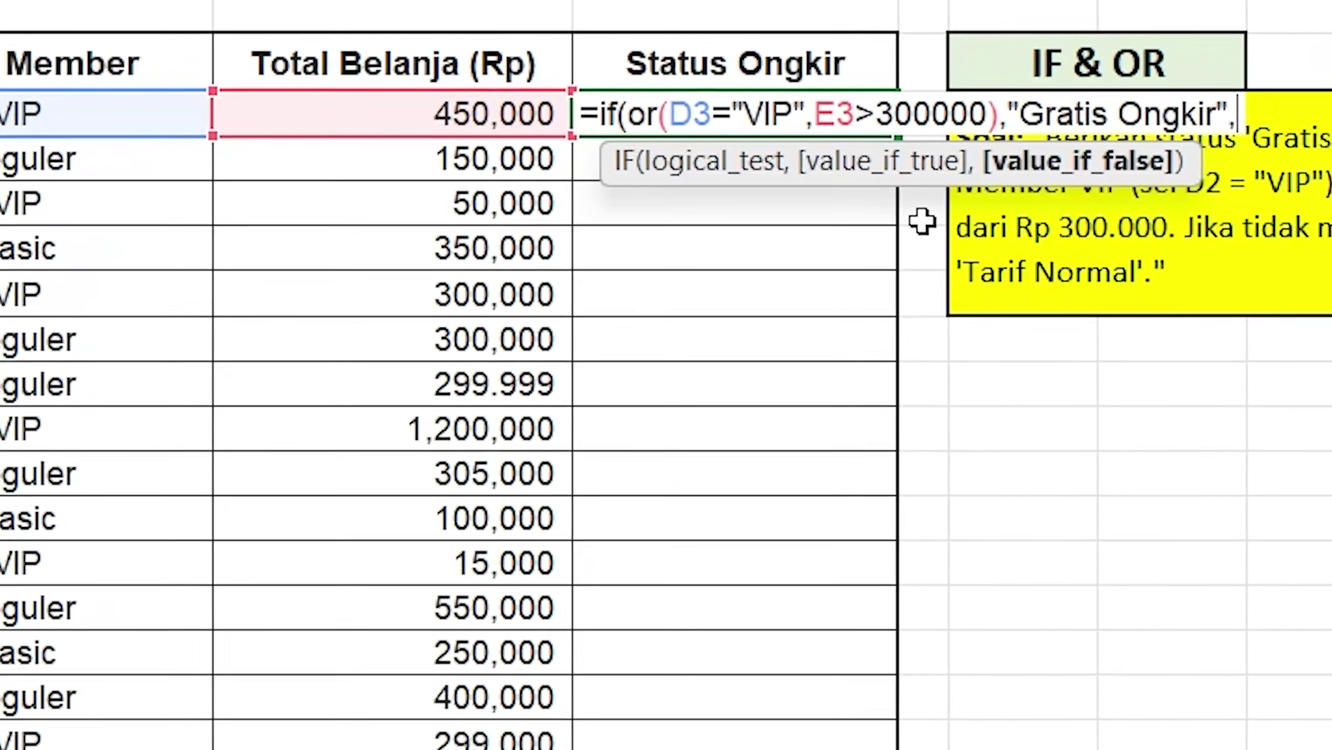
text(")
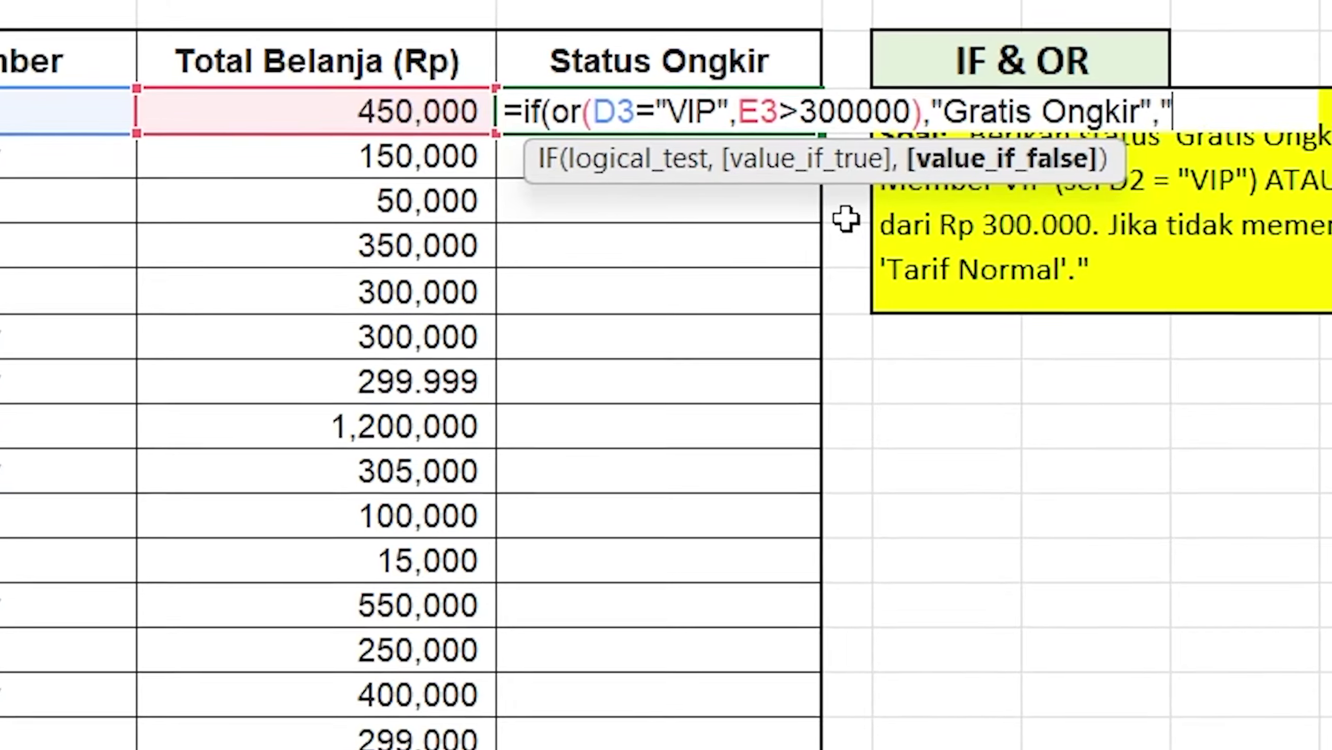
text(Tarif )
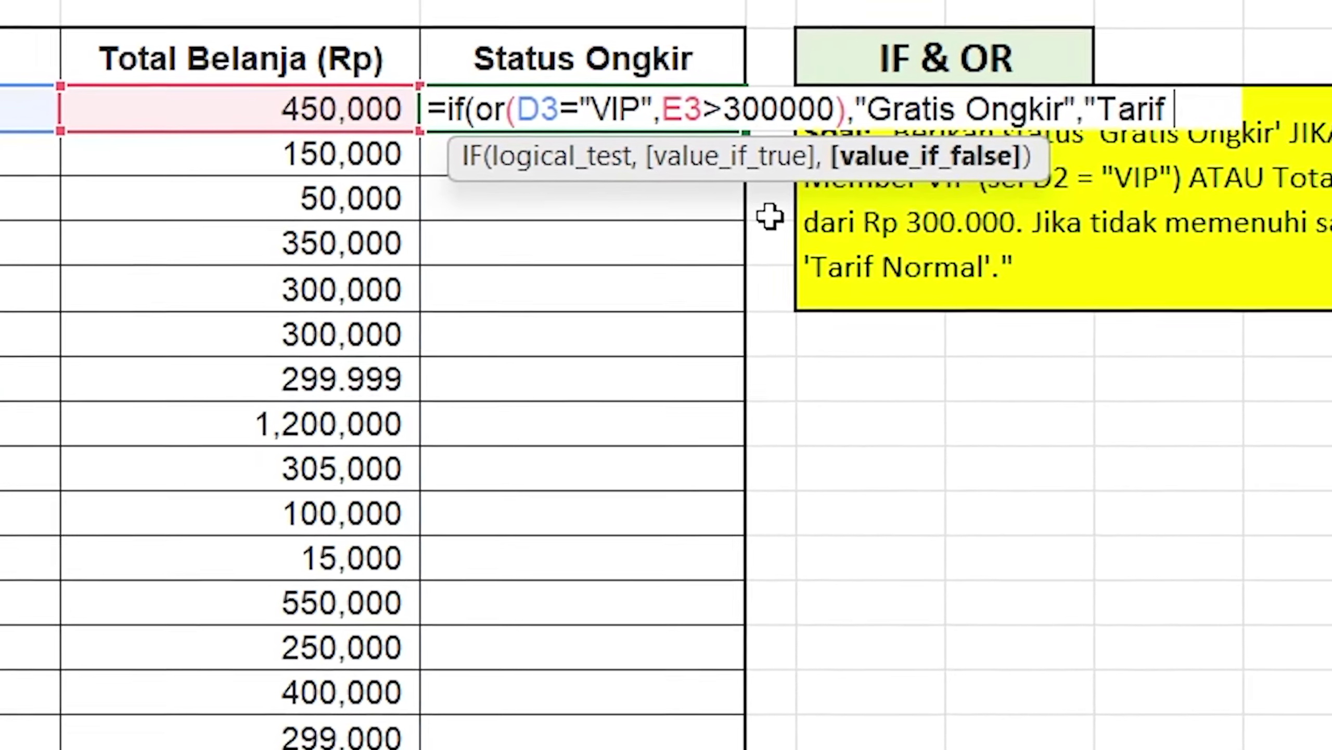
text(Norma)
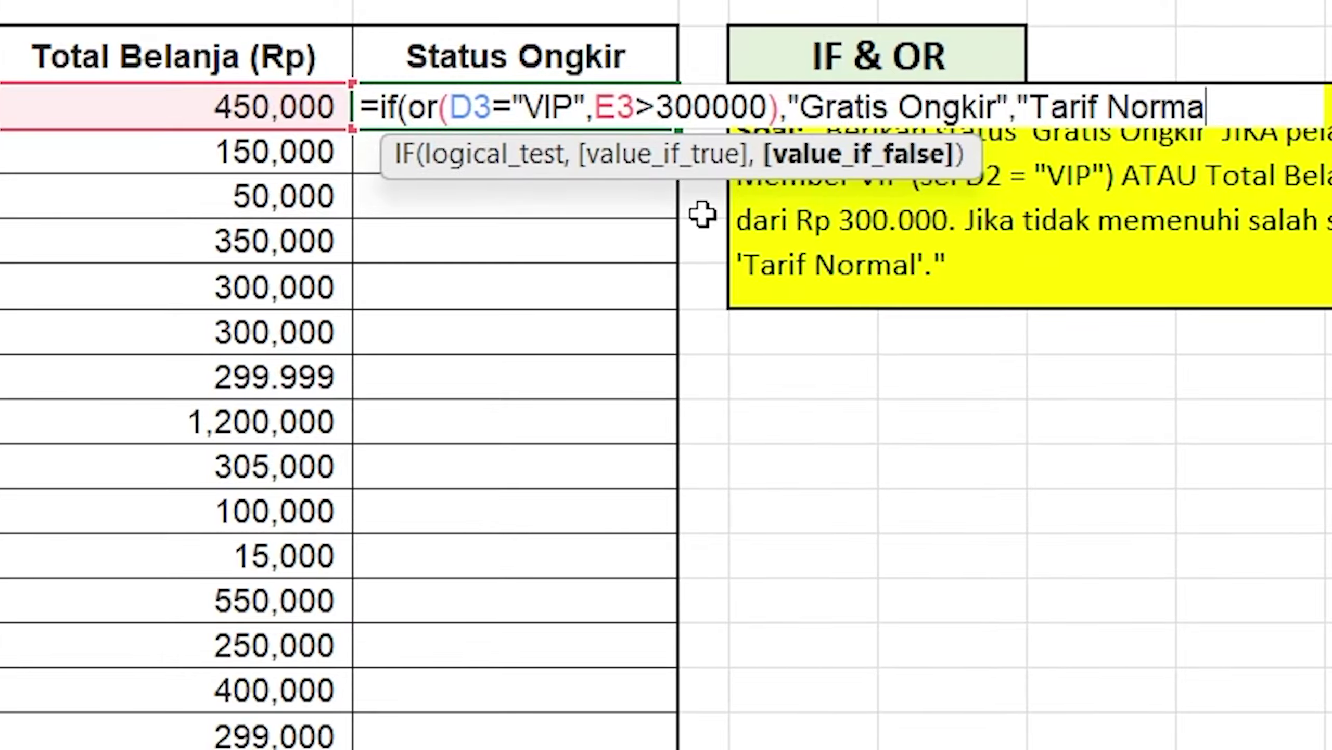
text(l"))
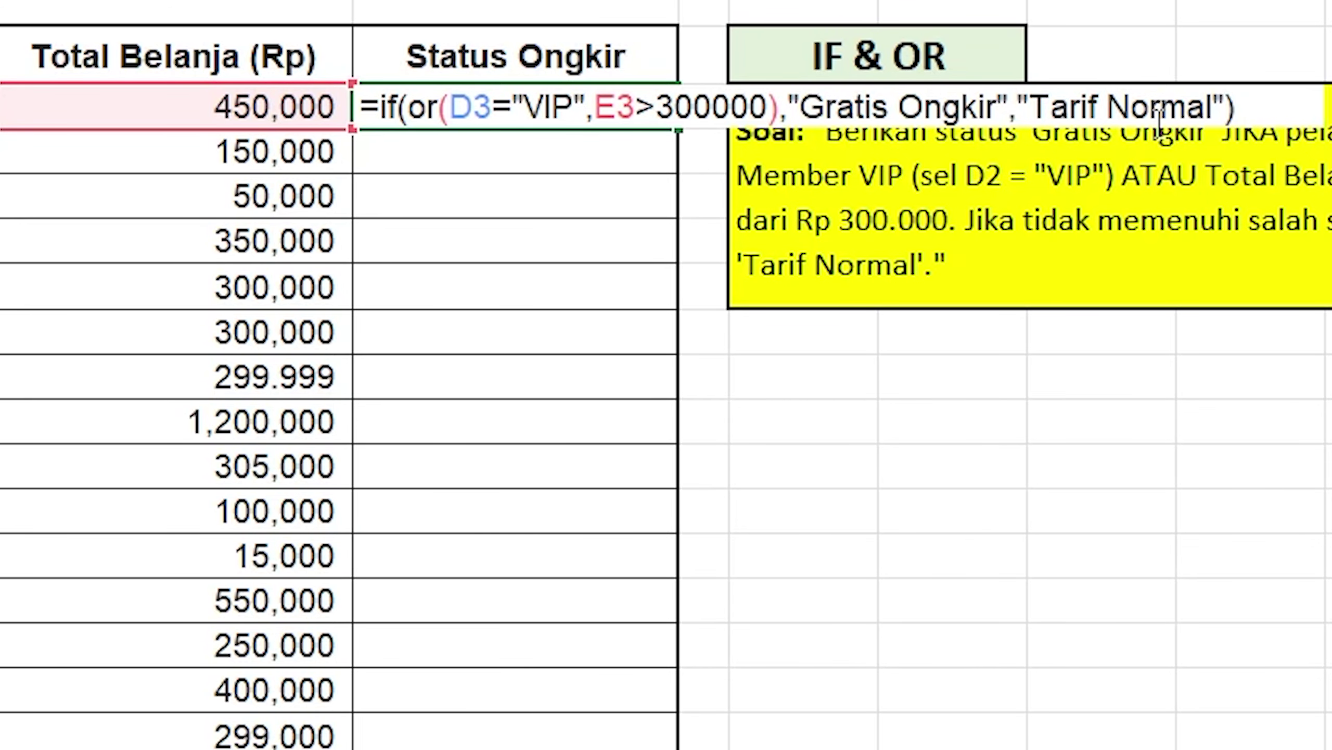
key(Return)
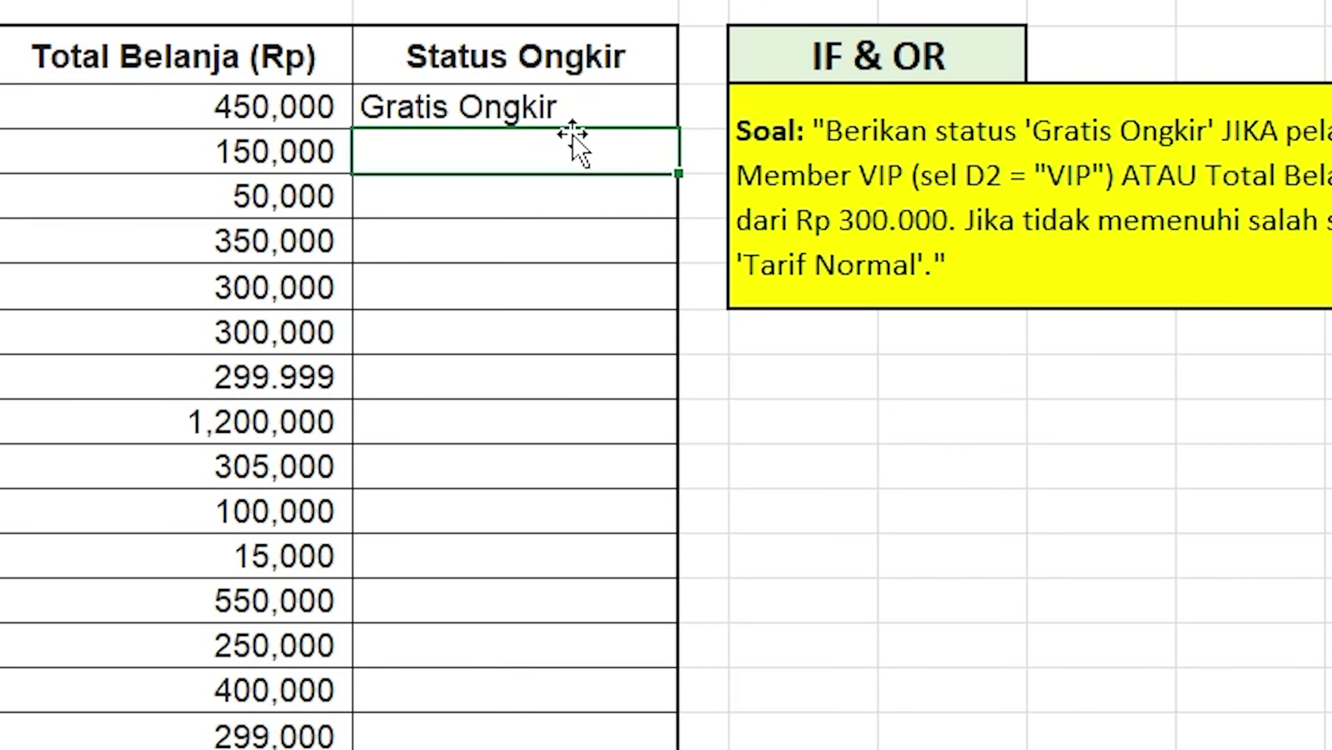
Fill the F3 formula down the Status Ongkir column through F17
click(577, 90)
drag(677, 136, 656, 724)
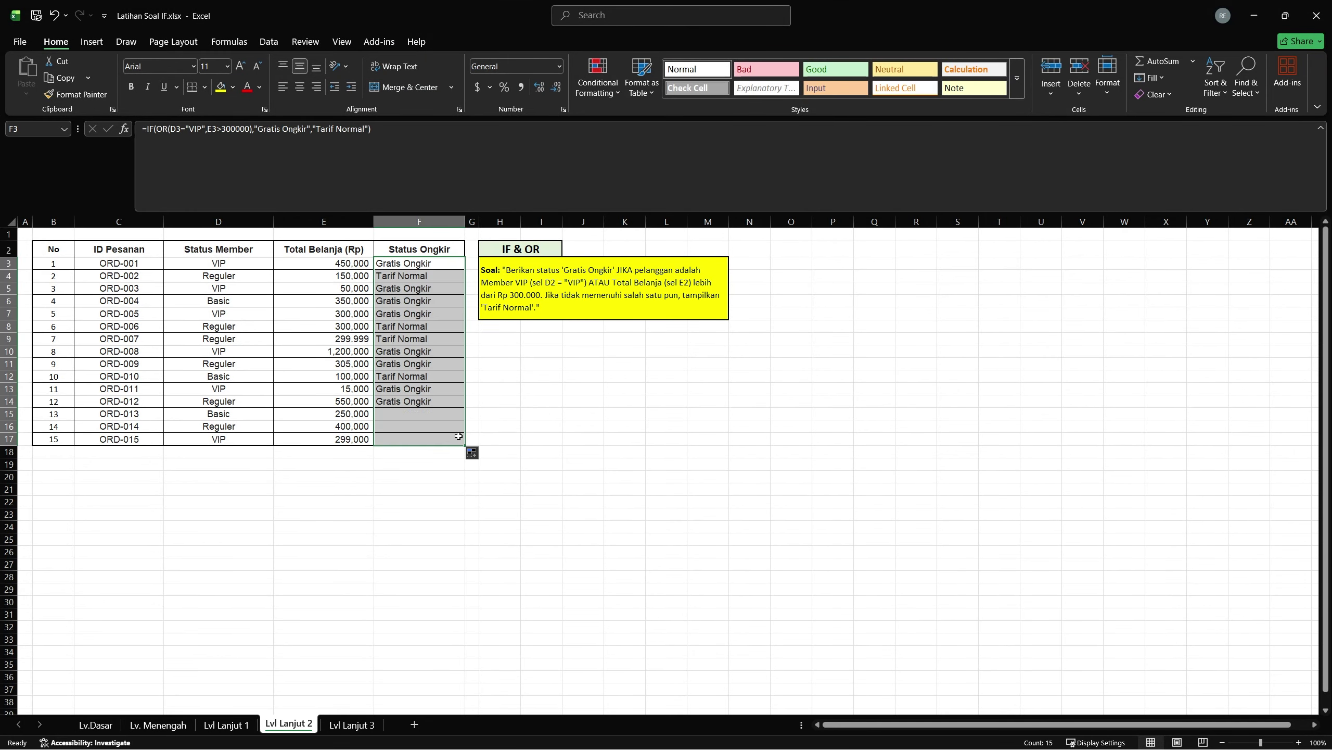
Check the ORD-002 shipping status against its member status and purchase total, then inspect the Status Ongkir cell in row 7
click(391, 274)
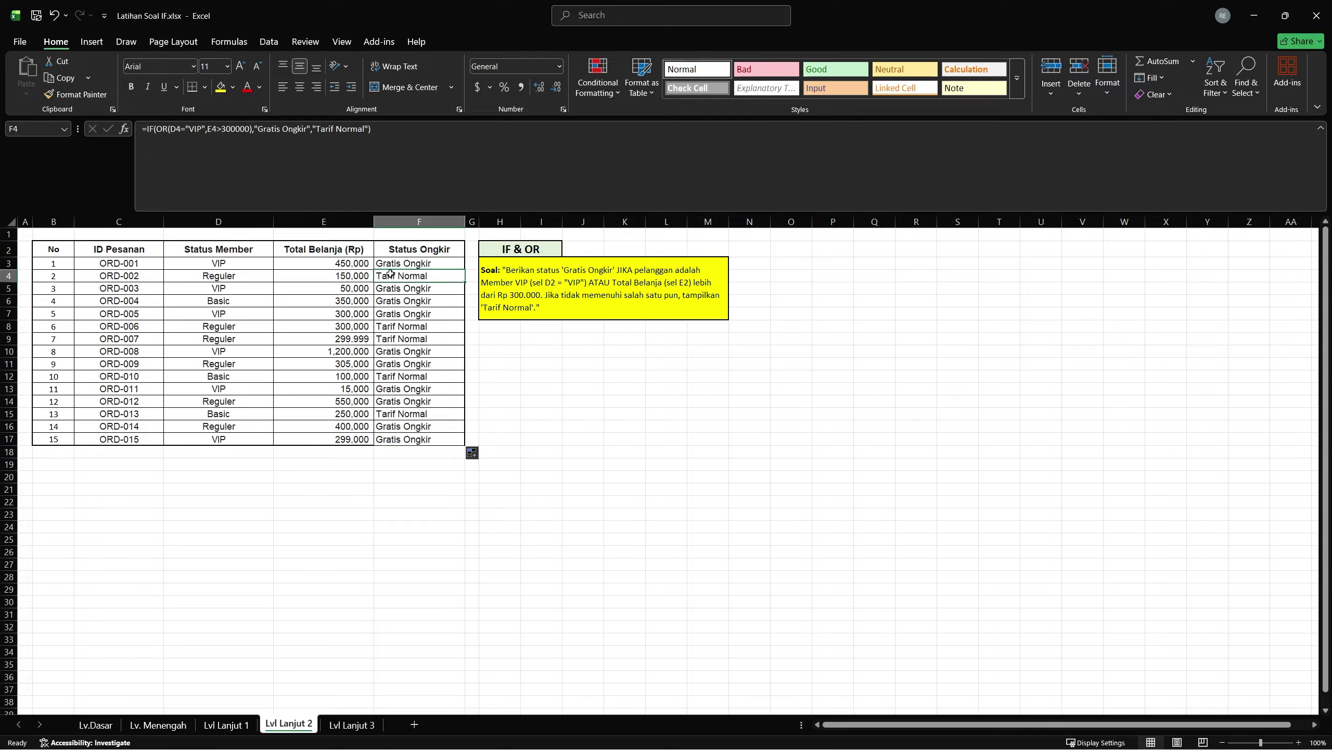
click(228, 277)
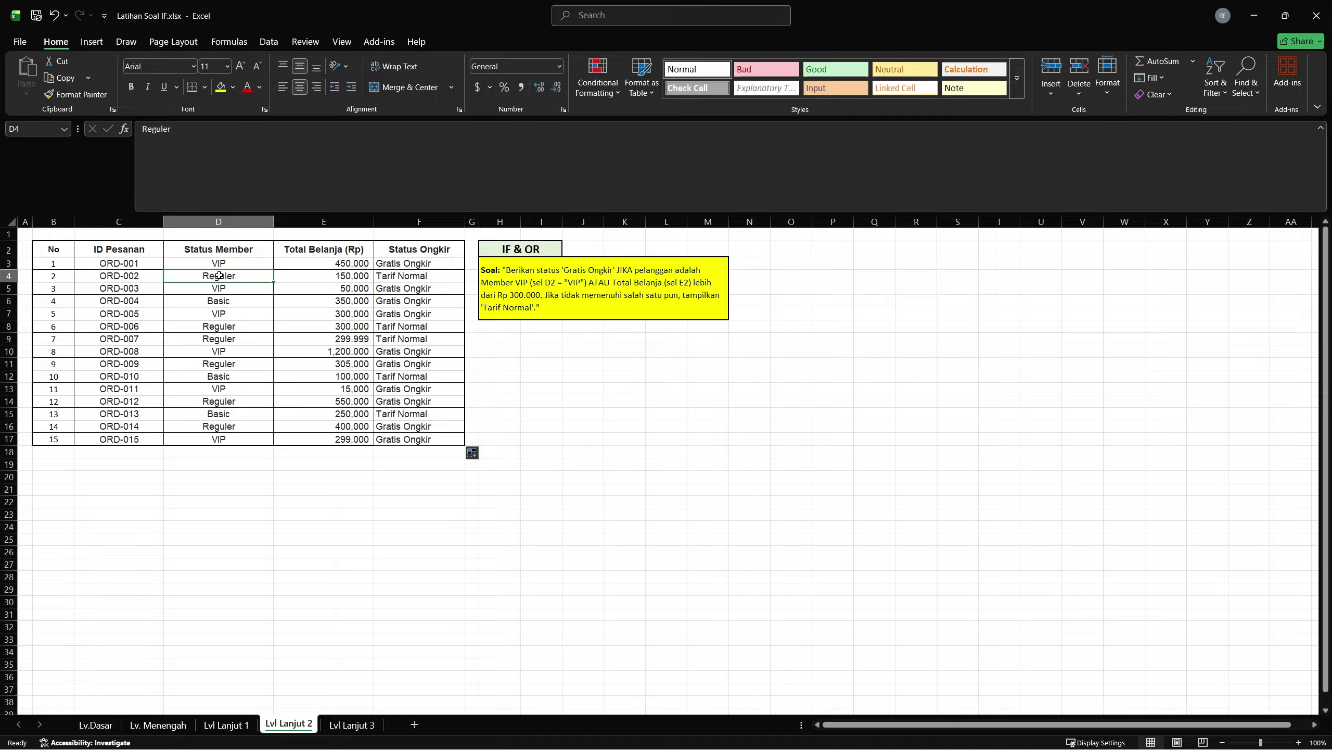
click(316, 275)
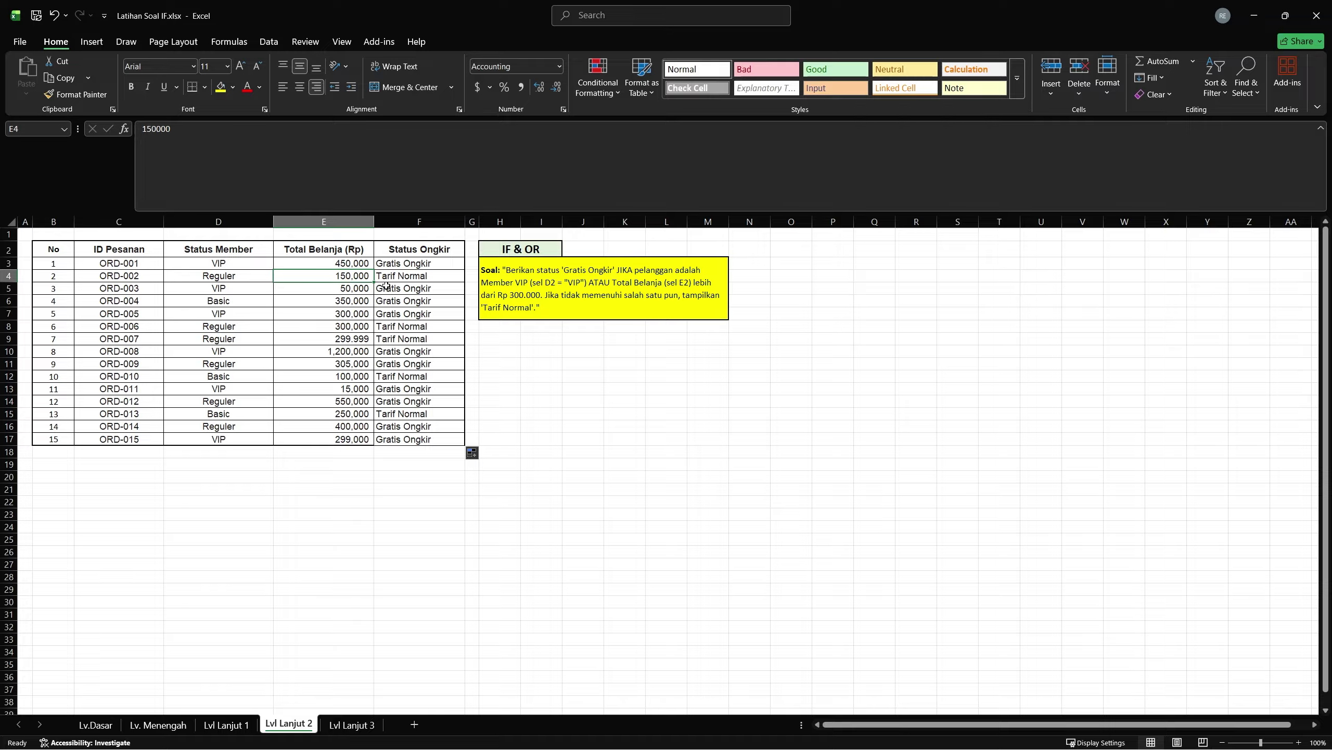
click(420, 275)
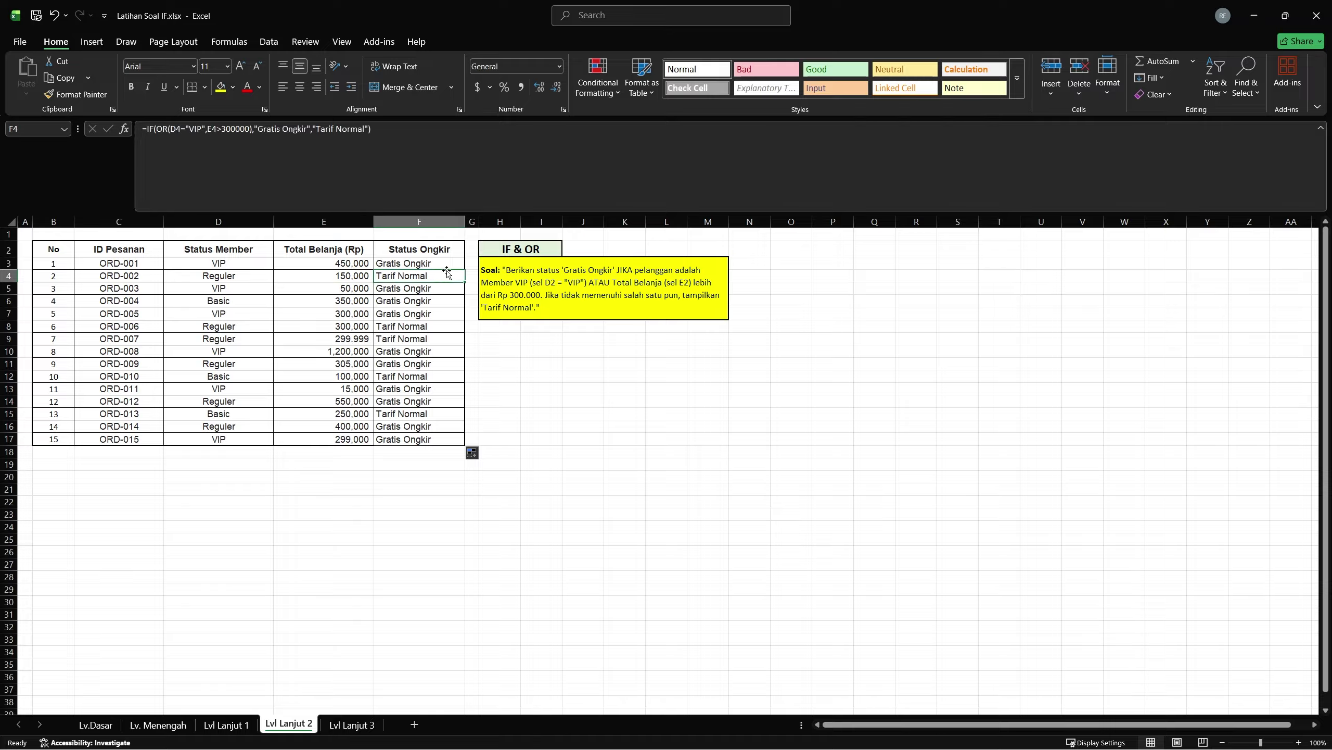
click(416, 313)
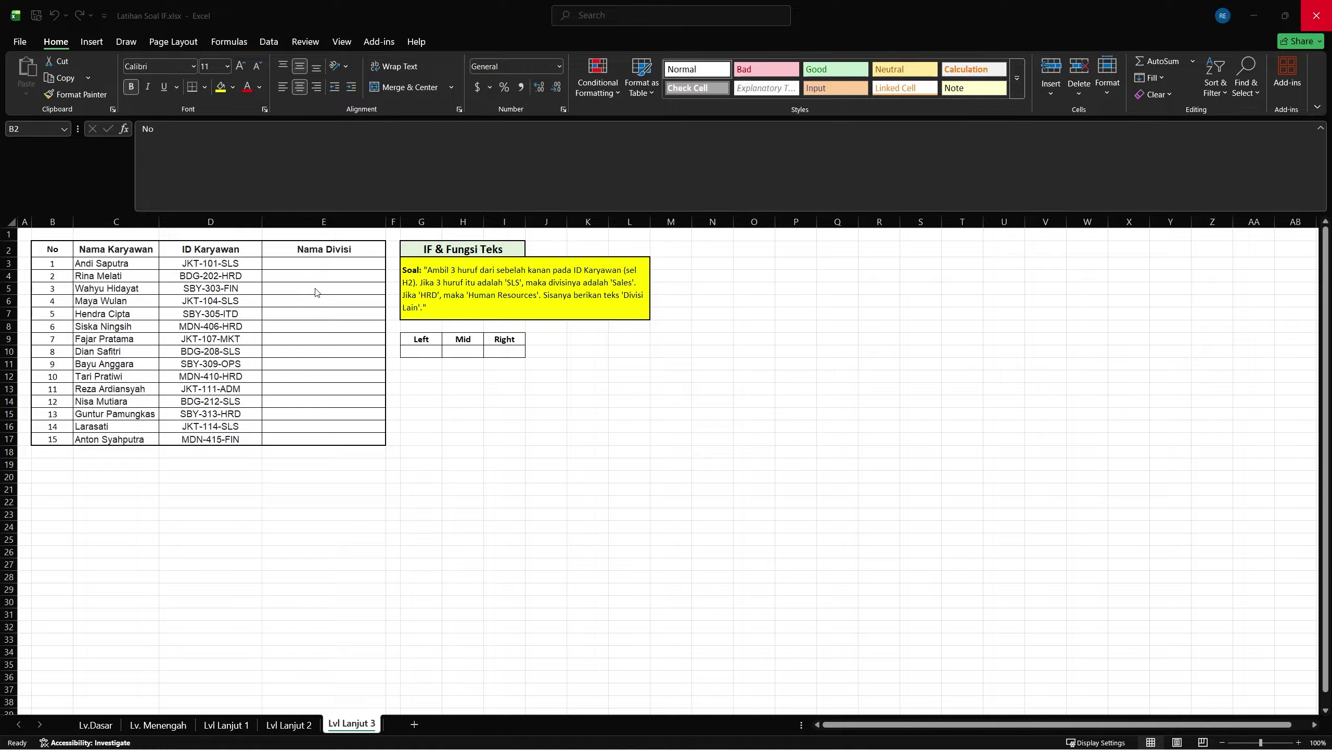
Examine the ID Karyawan codes, the empty Nama Divisi cells and the exercise text on the Lvl Lanjut 3 sheet
click(62, 263)
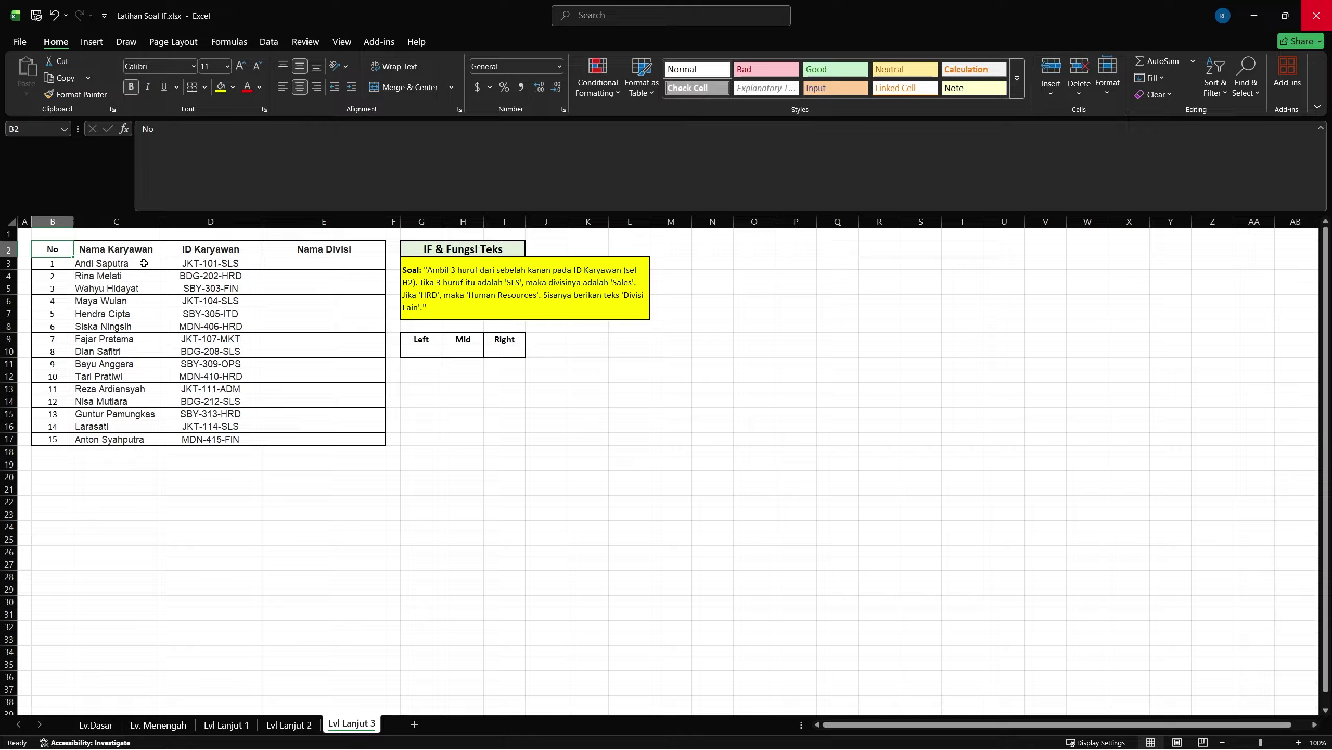
click(191, 264)
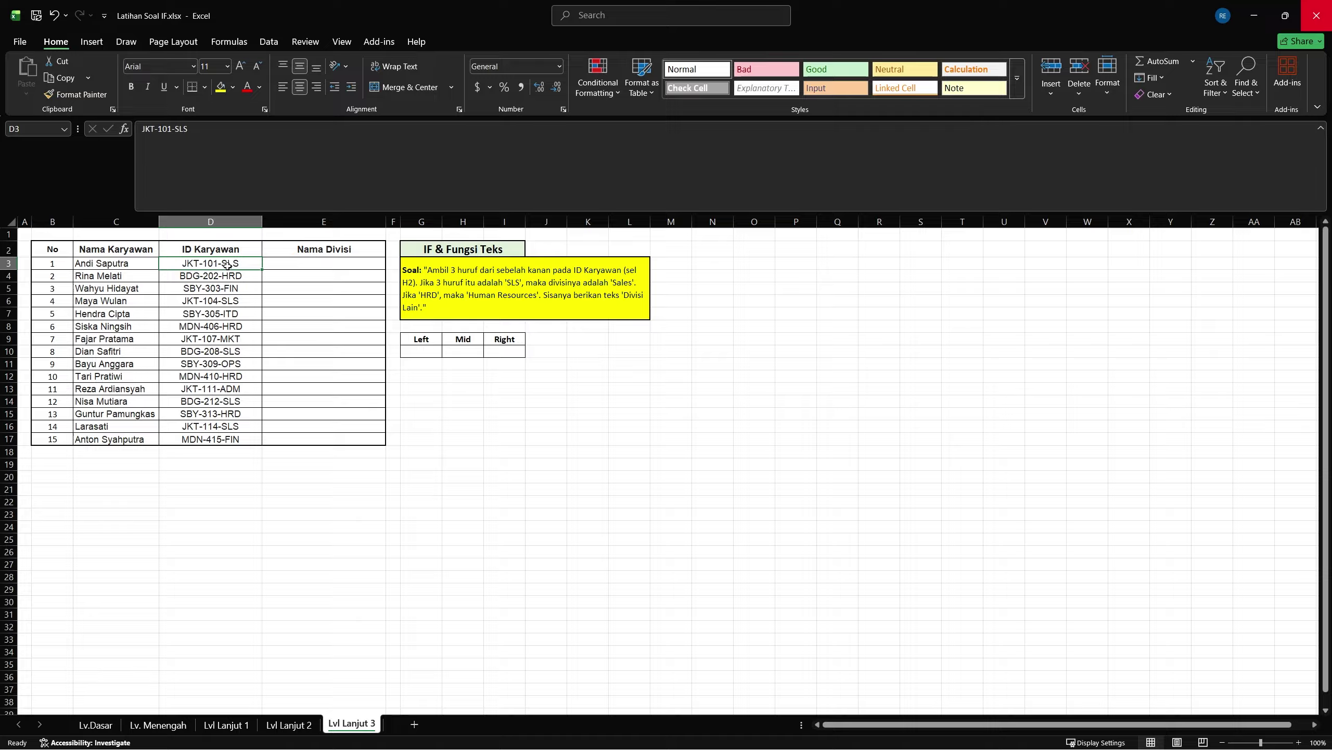
click(285, 265)
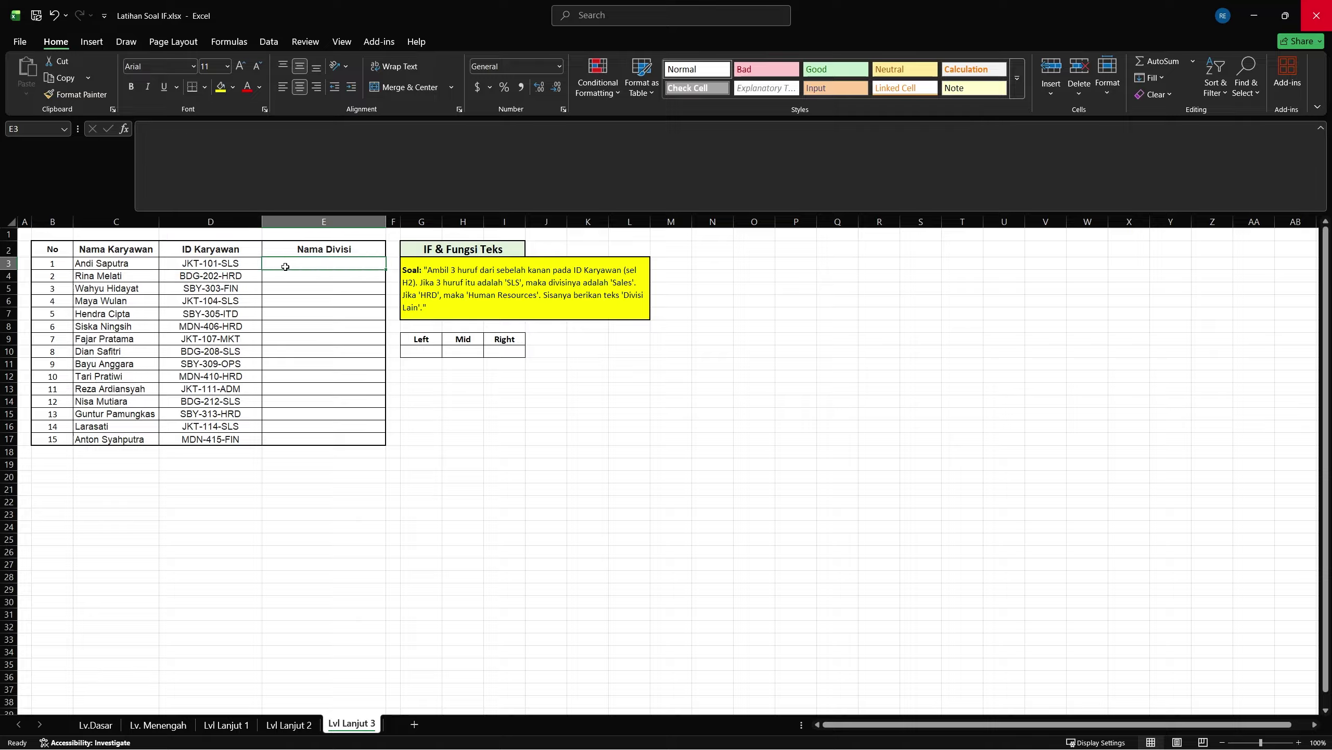
click(231, 278)
click(294, 278)
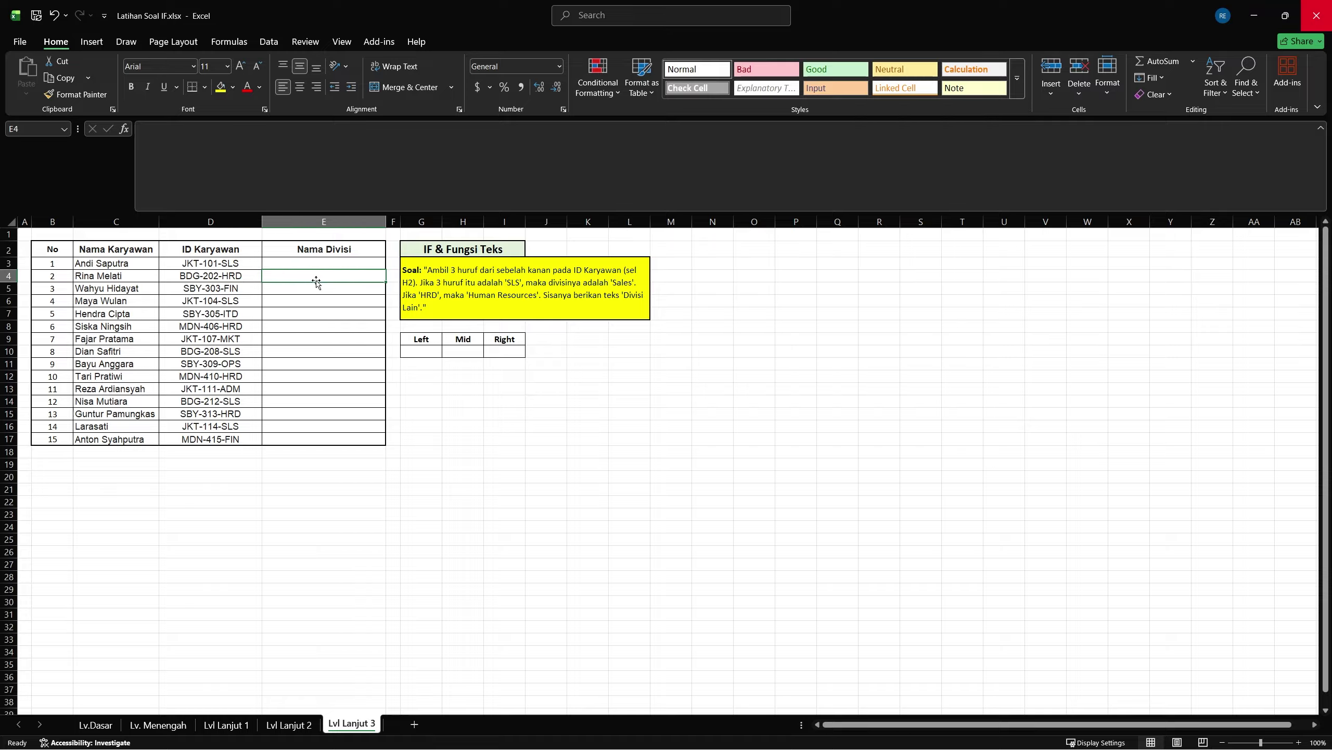
key(Left)
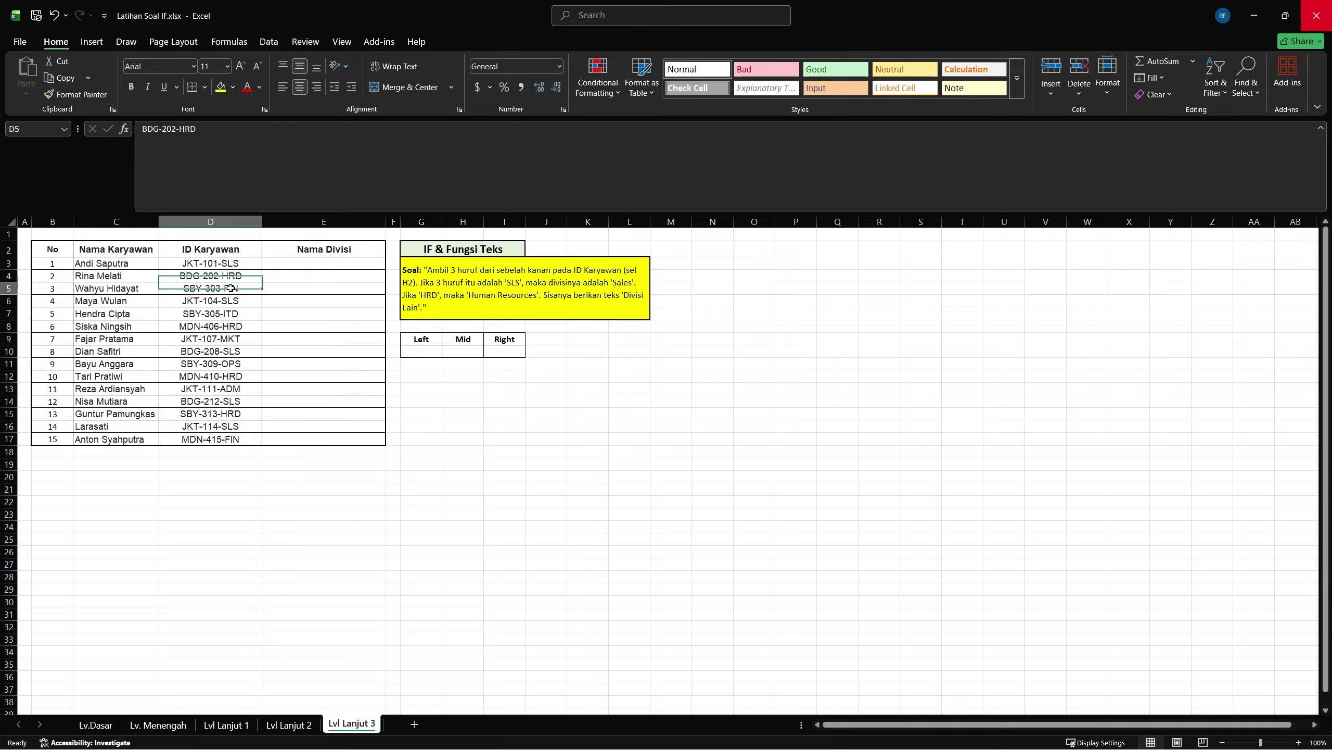
key(Down)
click(286, 291)
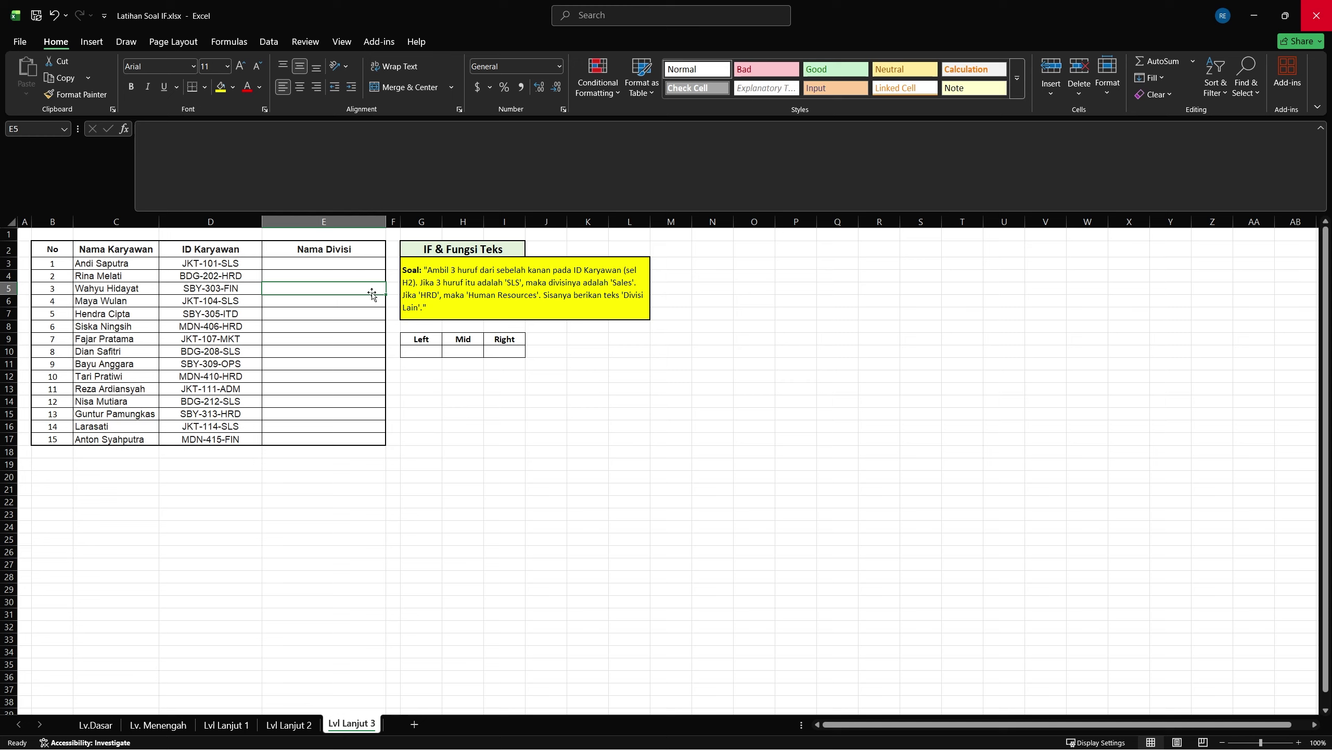
click(432, 287)
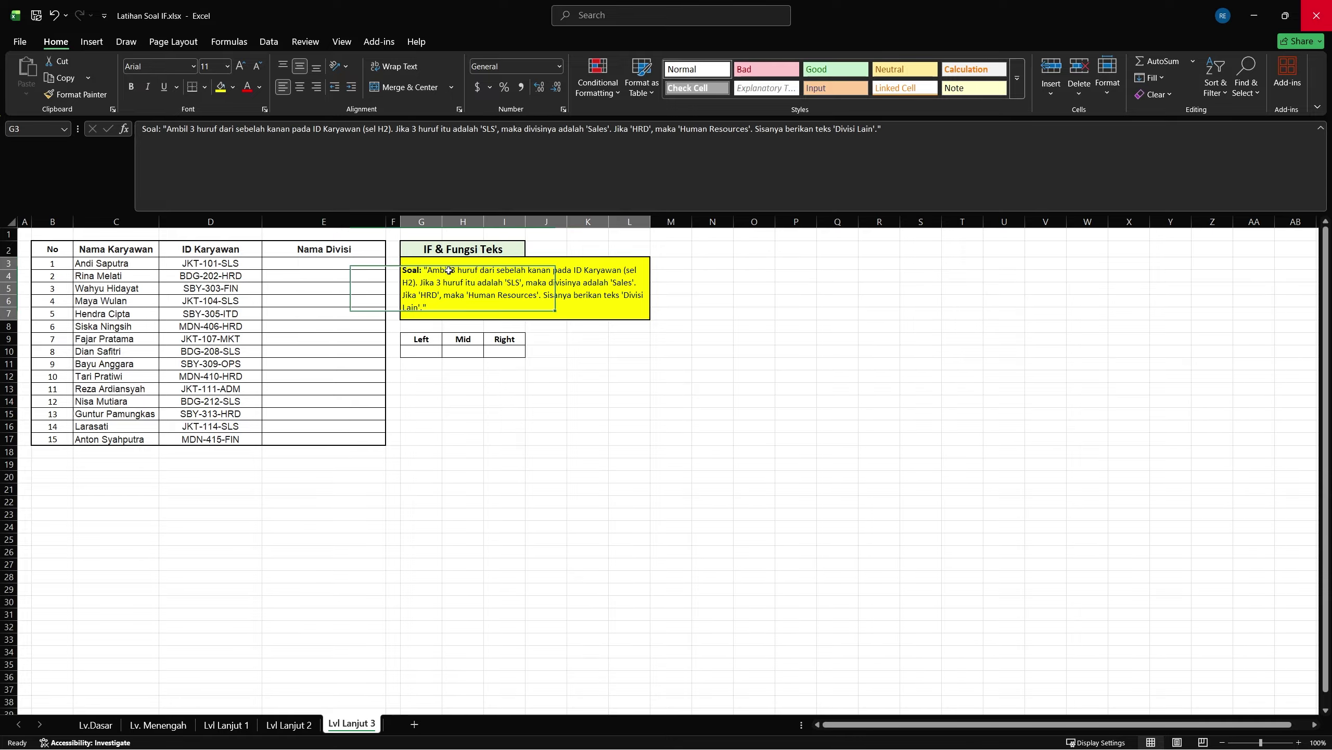
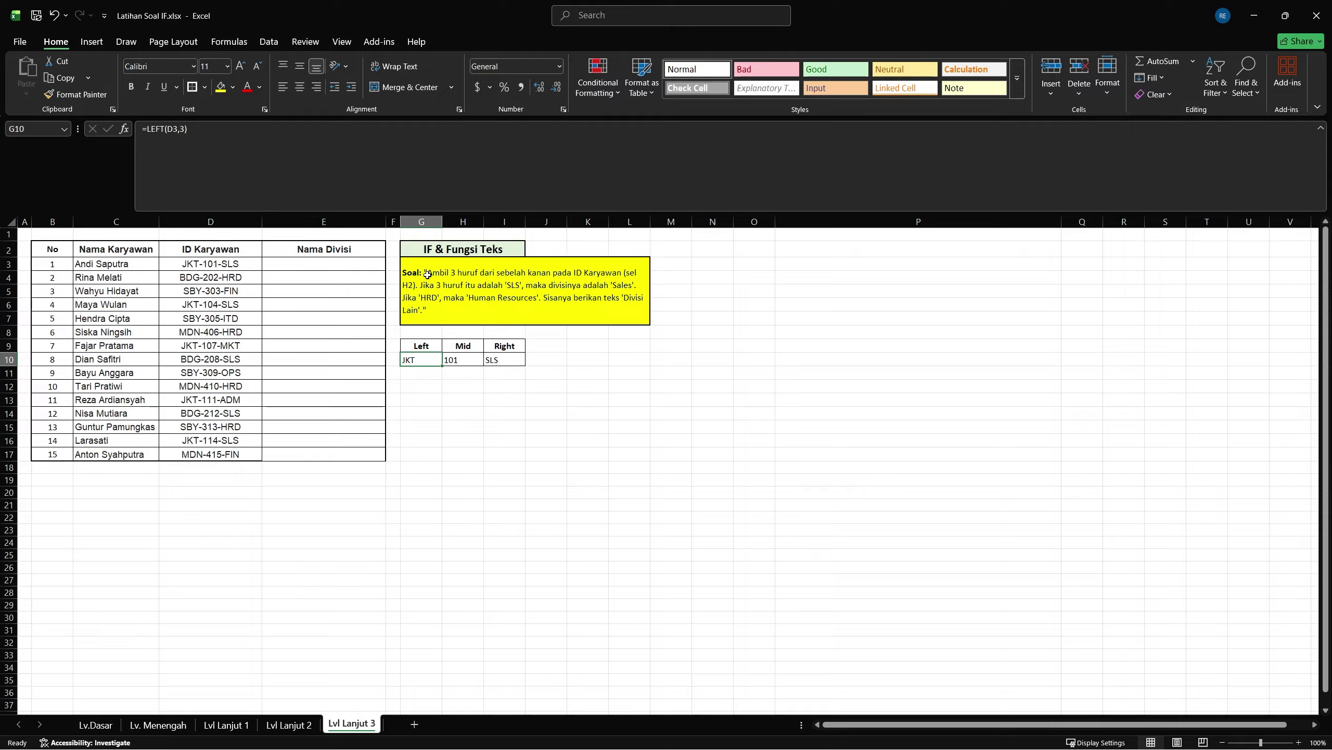
Reread the IF & Fungsi Teks exercise and compare its division rules with the last three letters of the IDs in D3 to D5
click(416, 253)
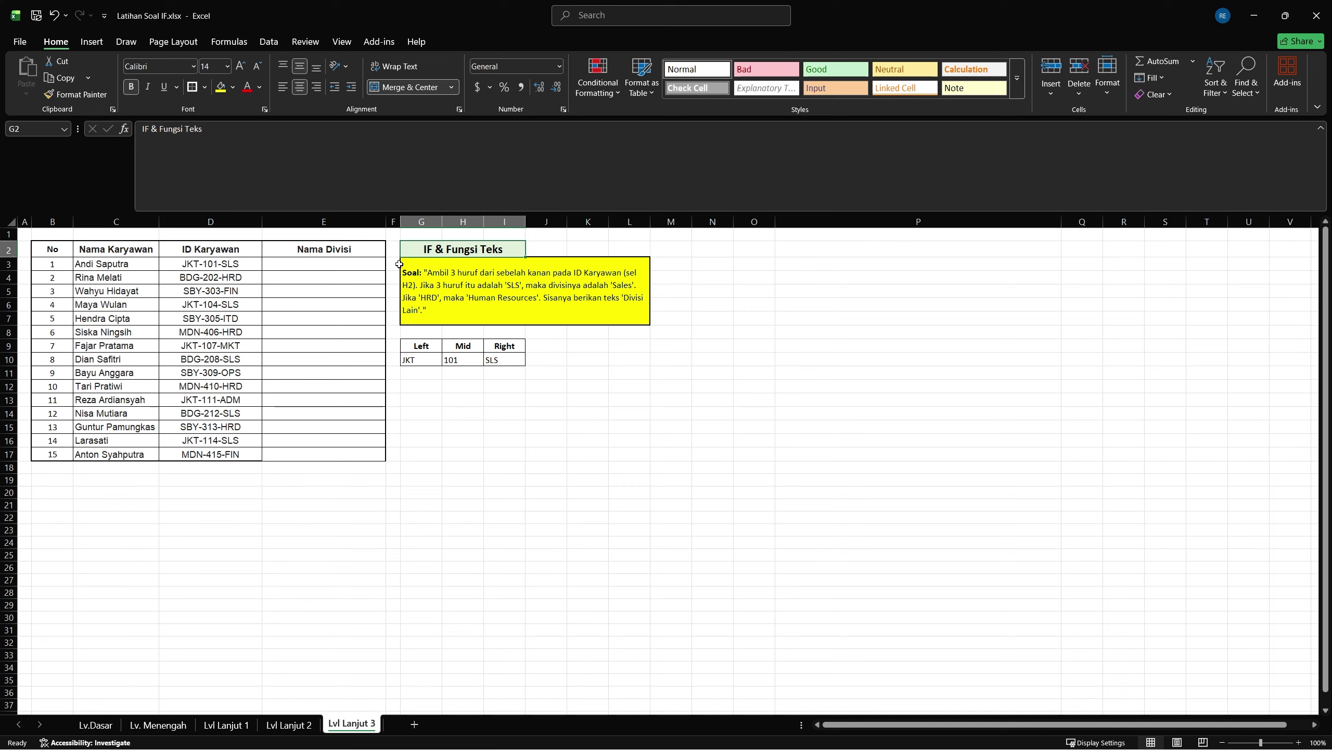
click(444, 266)
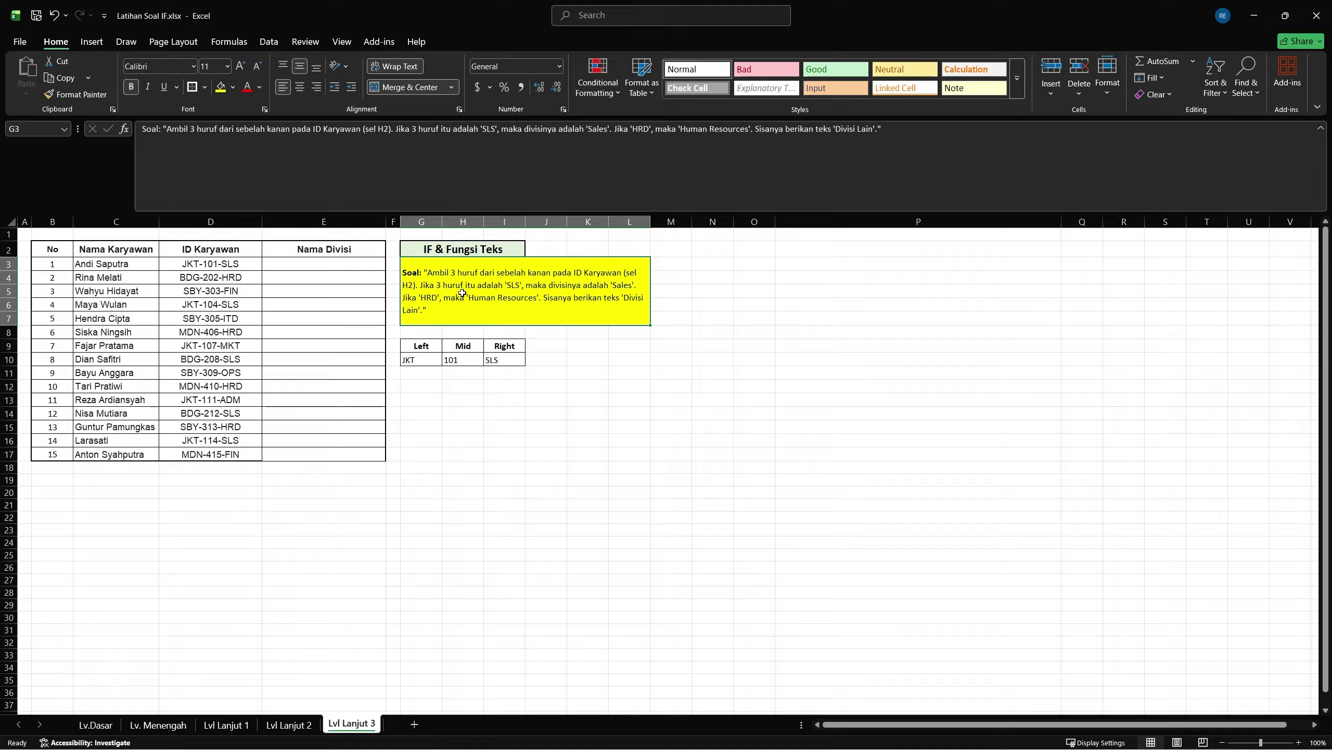
click(350, 265)
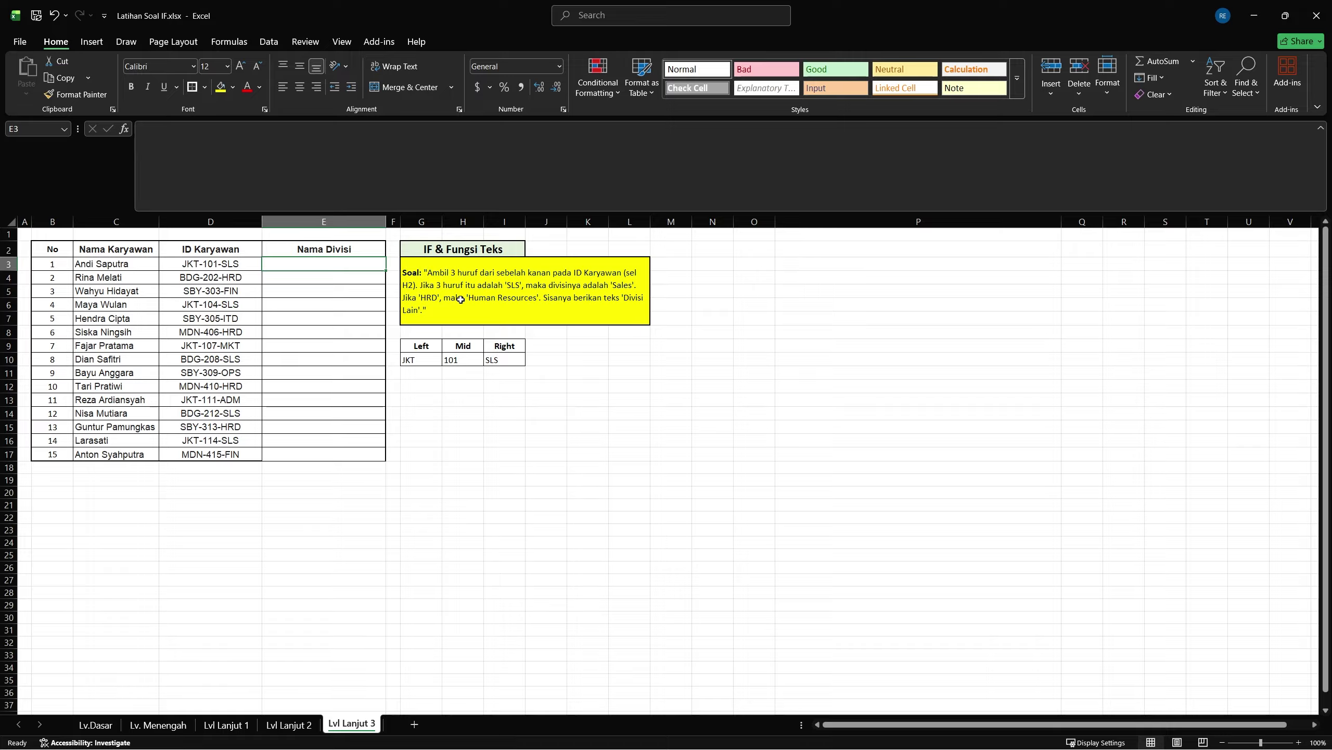
click(241, 266)
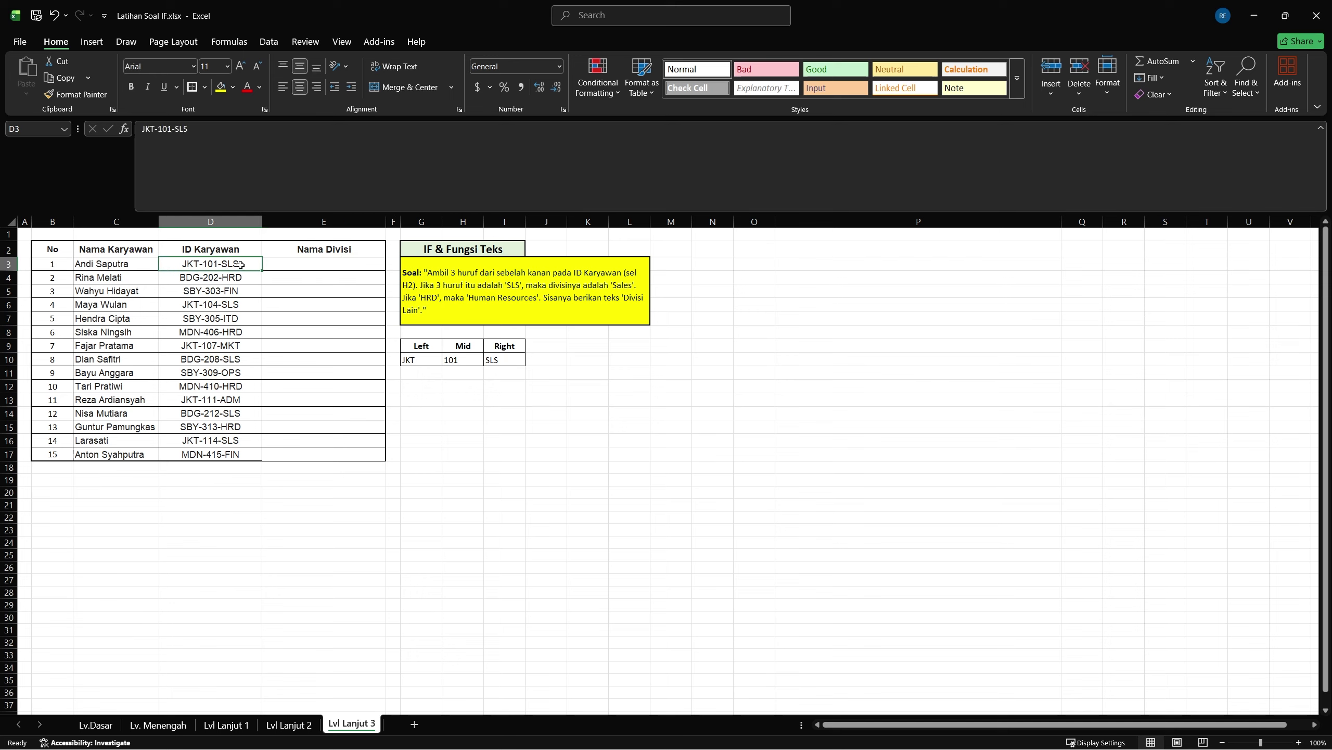
click(237, 277)
click(236, 294)
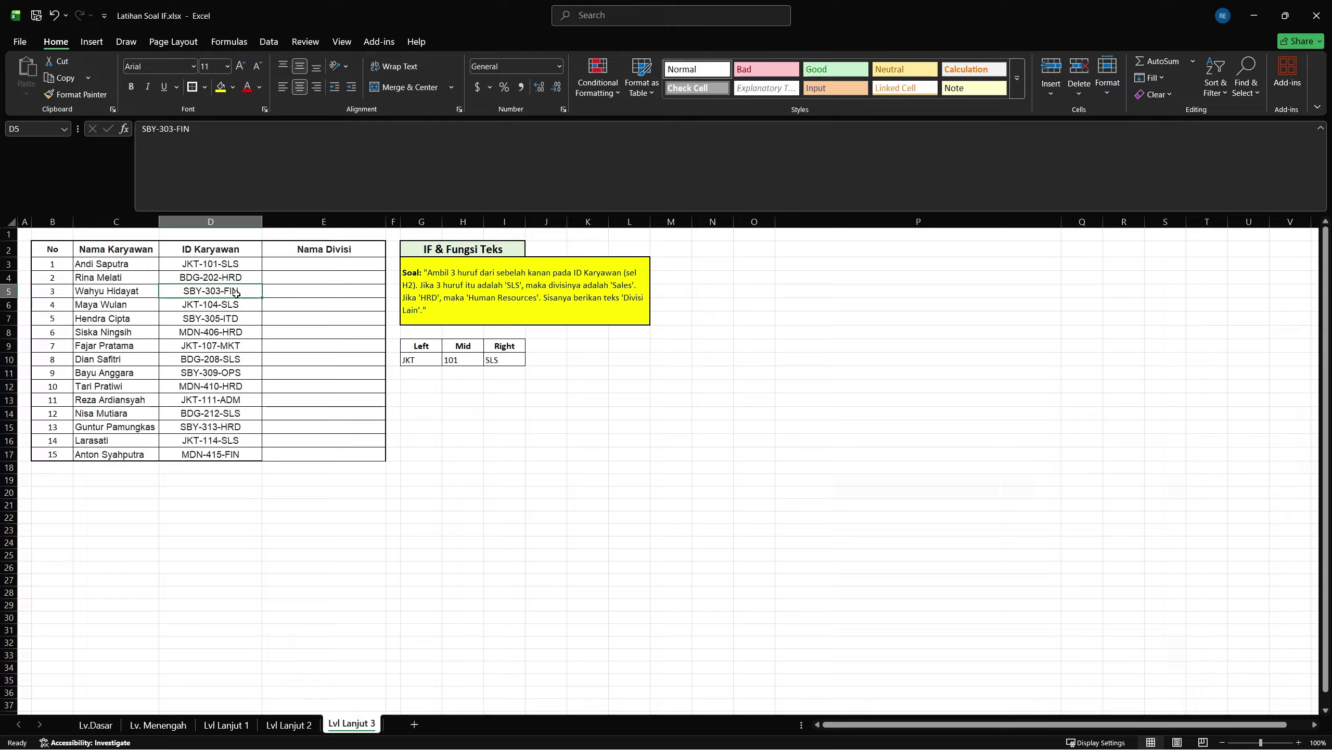
Start an IF formula in E3 whose logical test begins with RIGHT(D3,3)
click(307, 269)
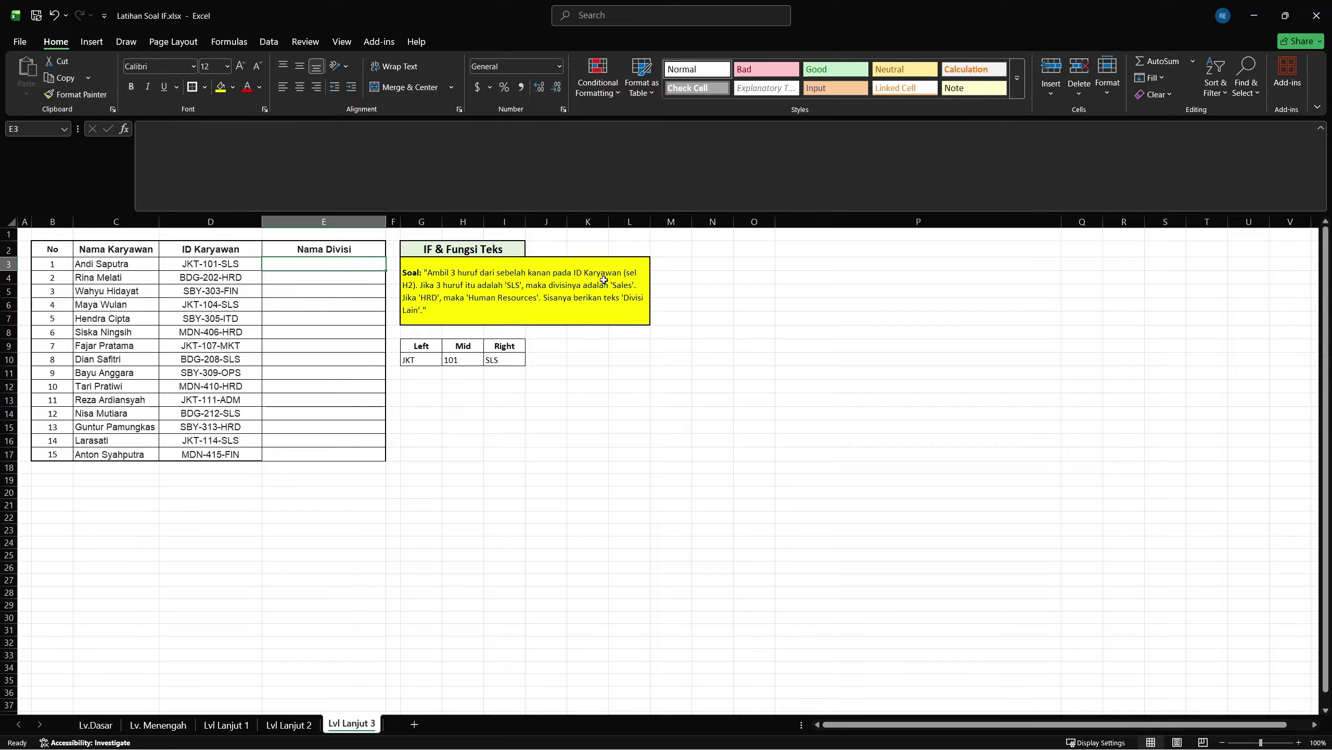
text(=if)
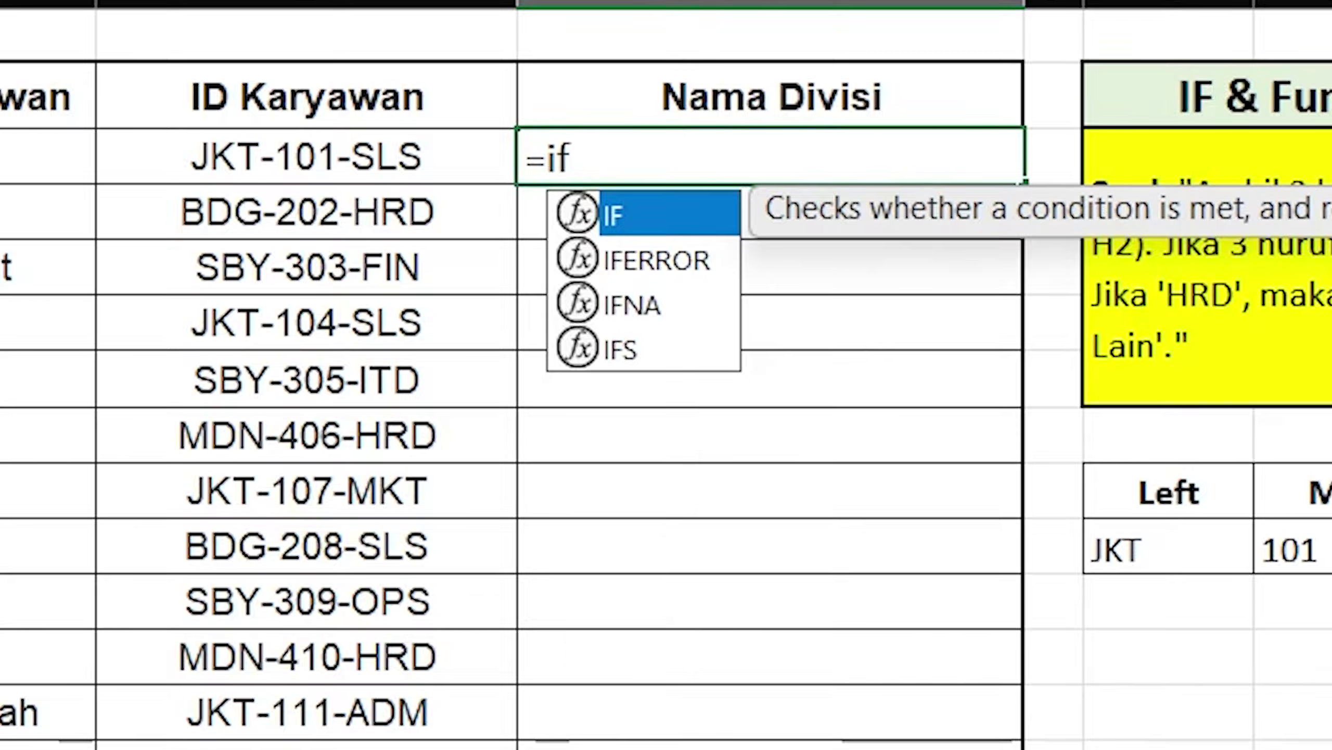
text(()
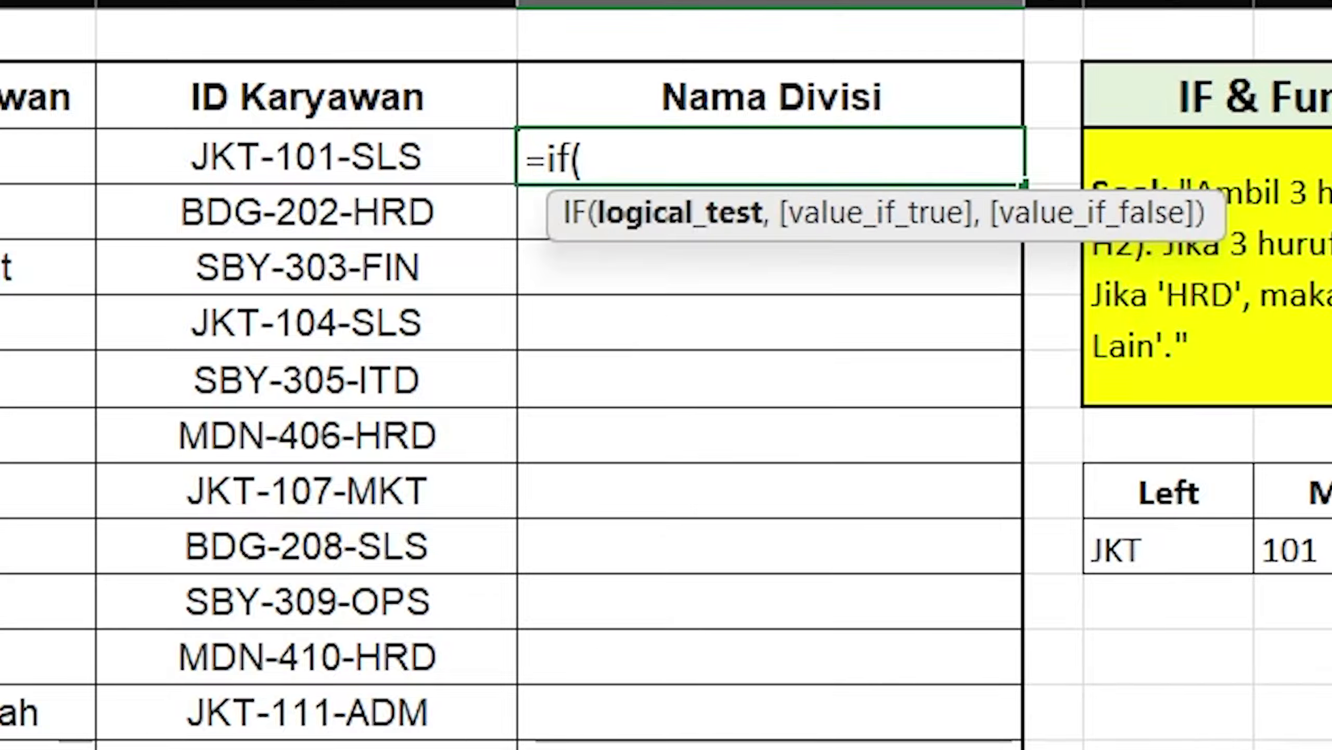
click(306, 156)
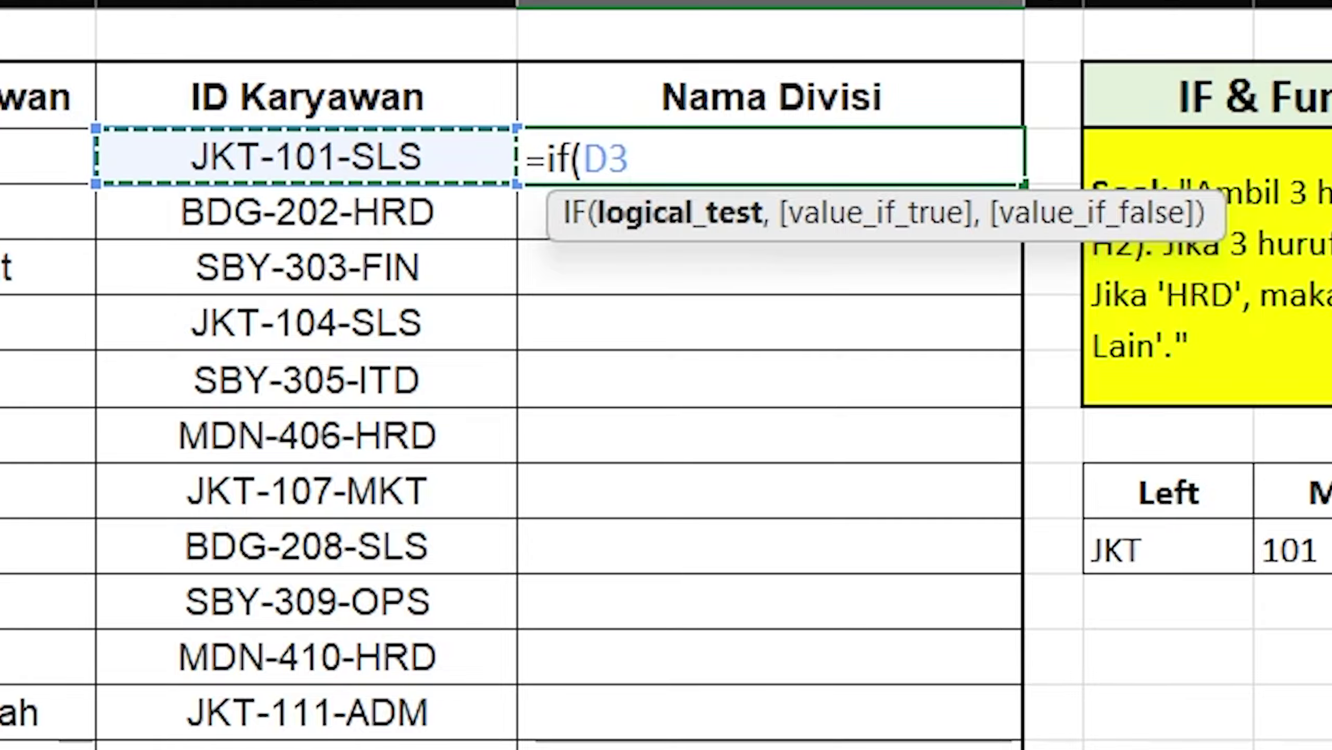
key(BackSpace)
key(BackSpace)
text(ri)
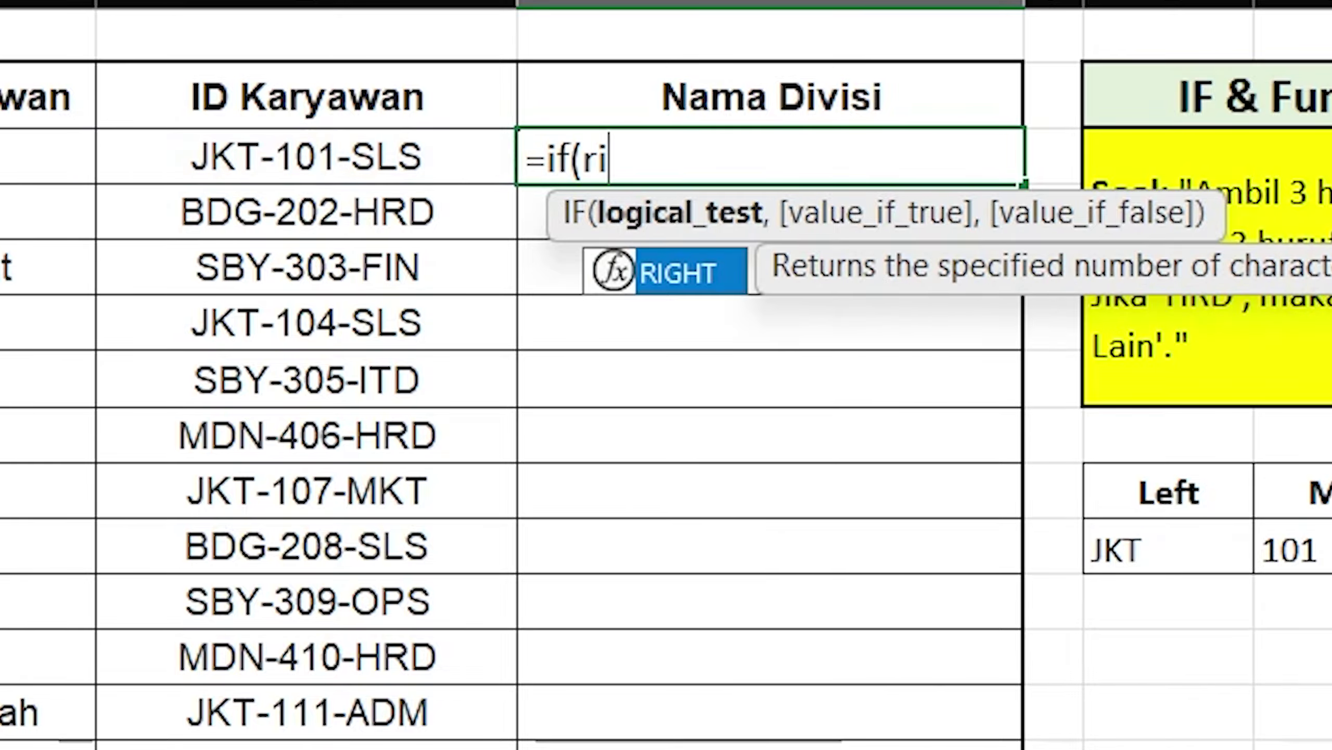
text(ght()
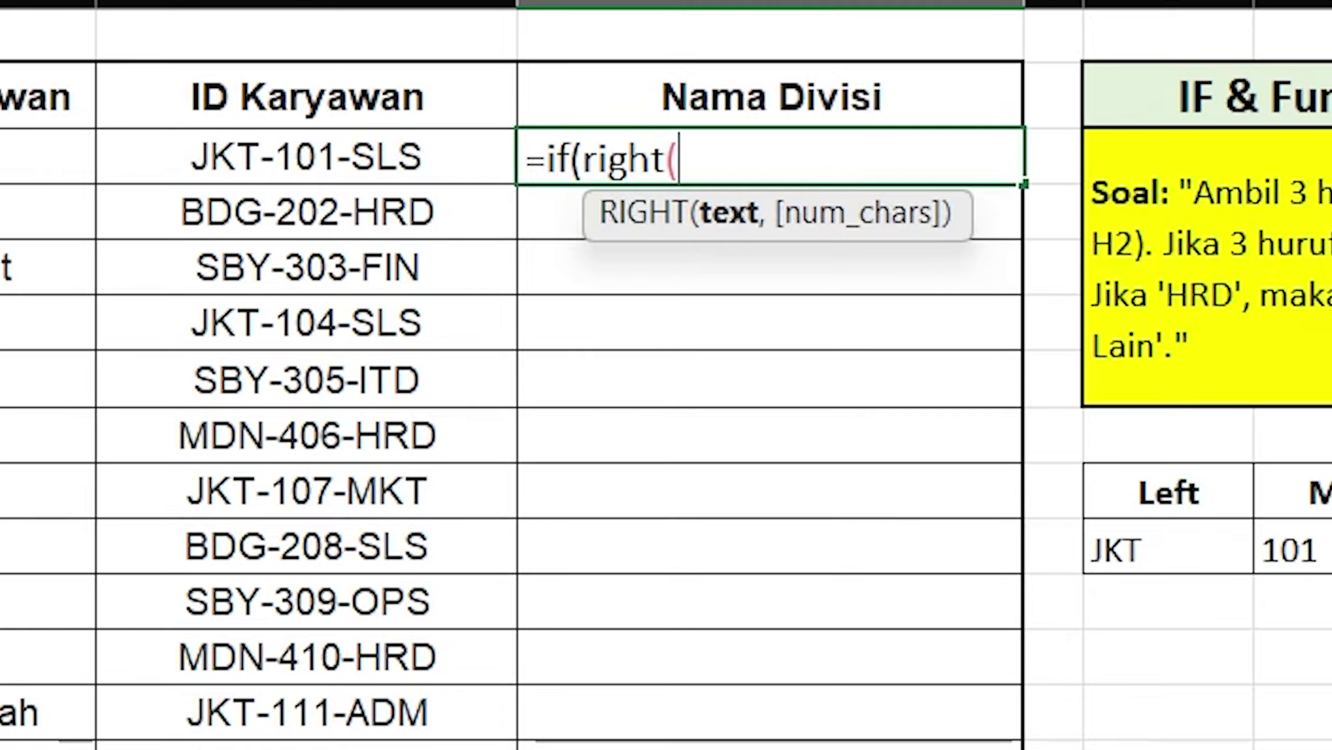
click(306, 155)
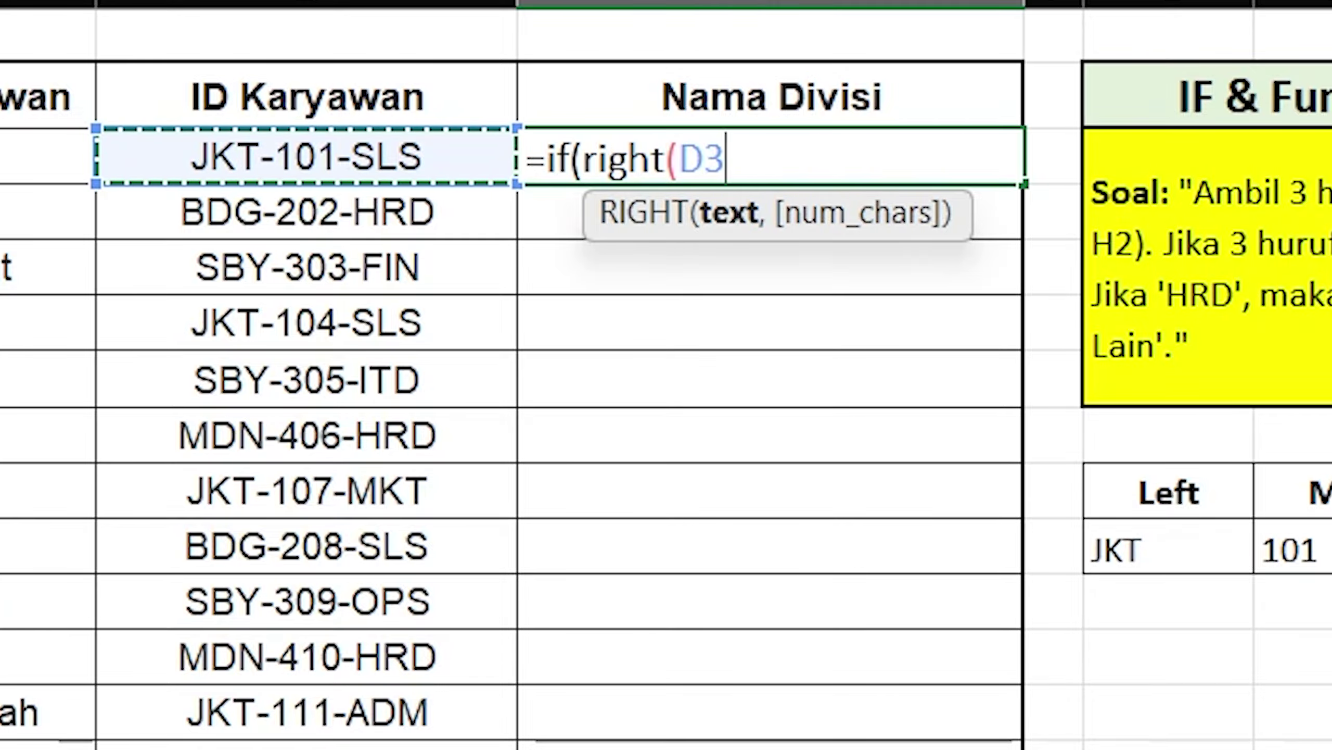
text(,)
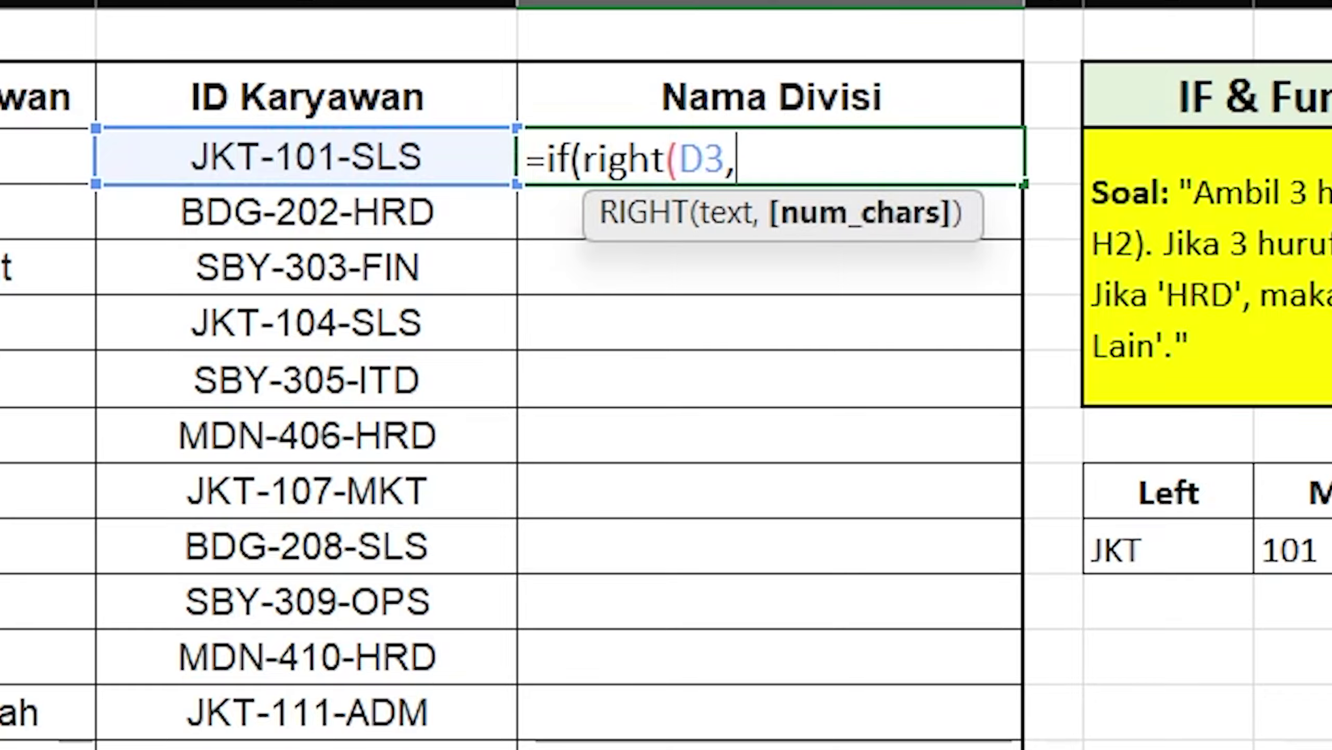
text(3)
text())
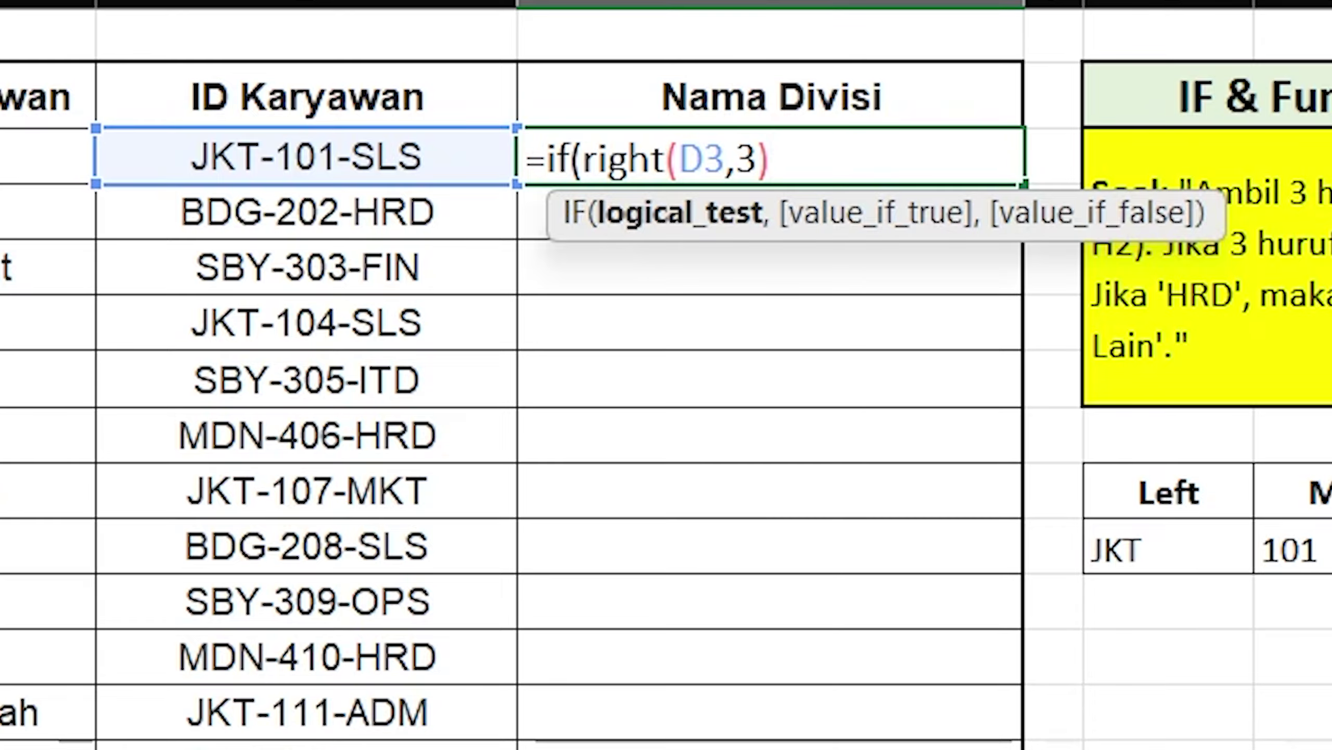
Compare the RIGHT result with "SLS" in the E3 formula and set "Sales" as the true result
text(="SLES)
key(BackSpace)
key(BackSpace)
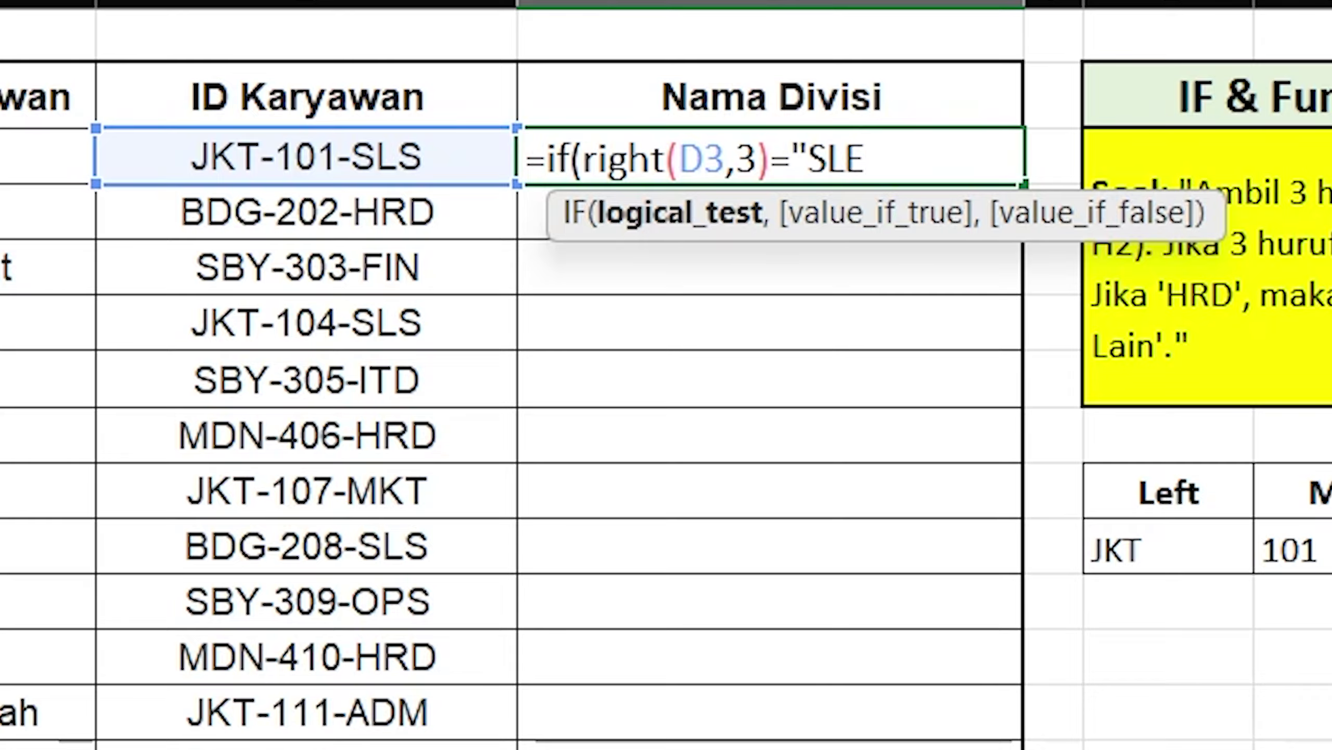
text(S",")
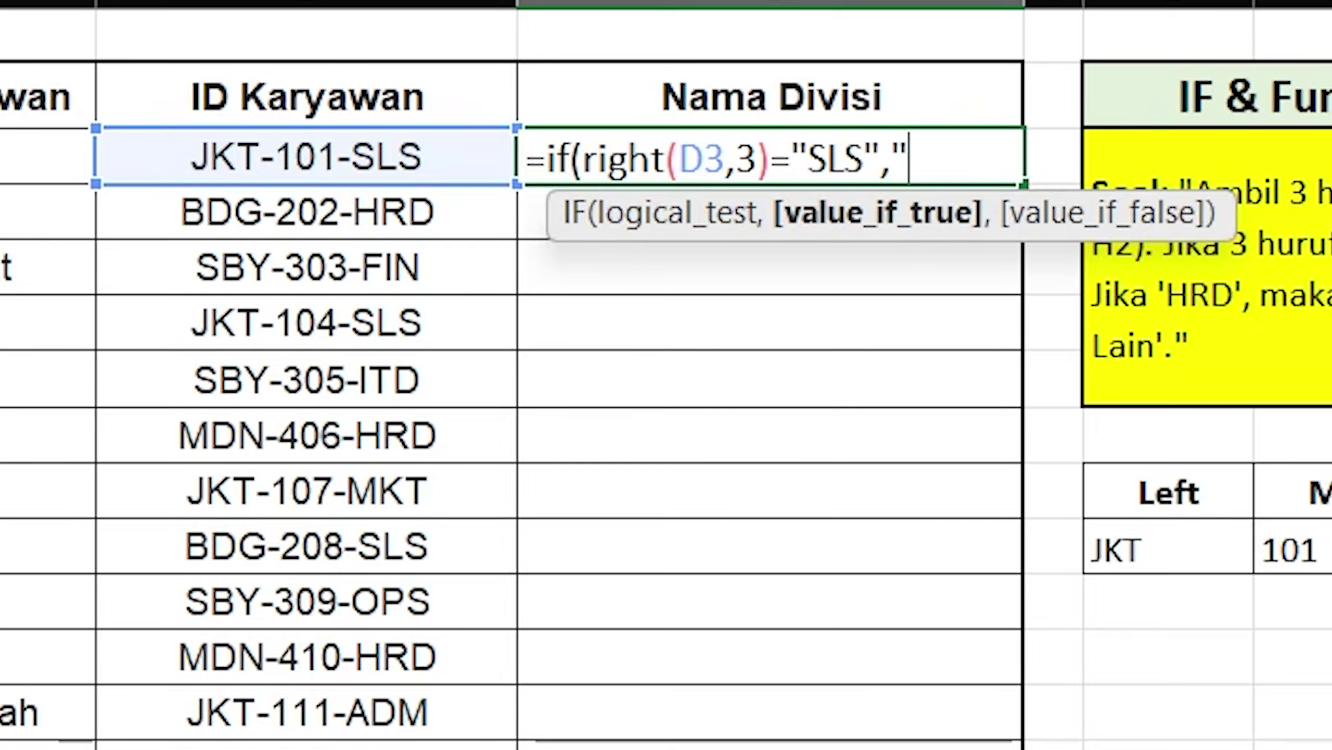
text(s)
key(BackSpace)
text(Sa)
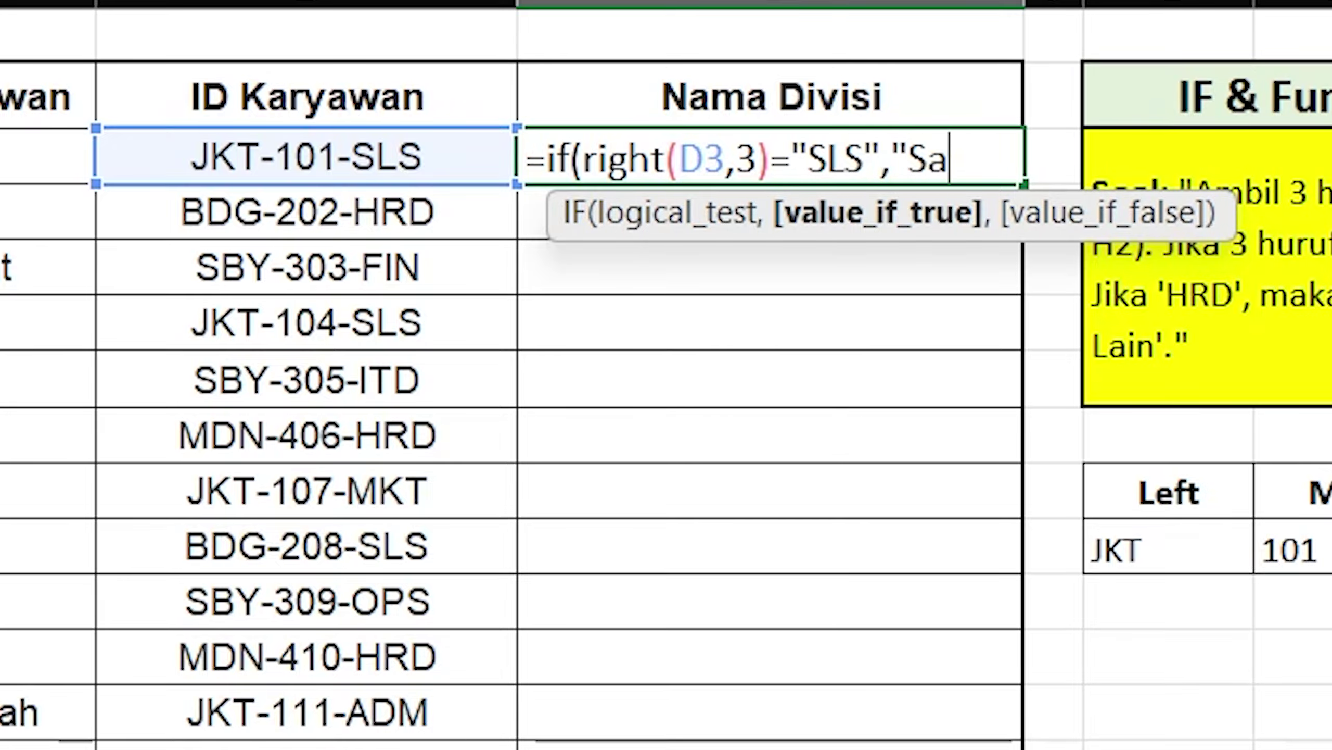
text(les")
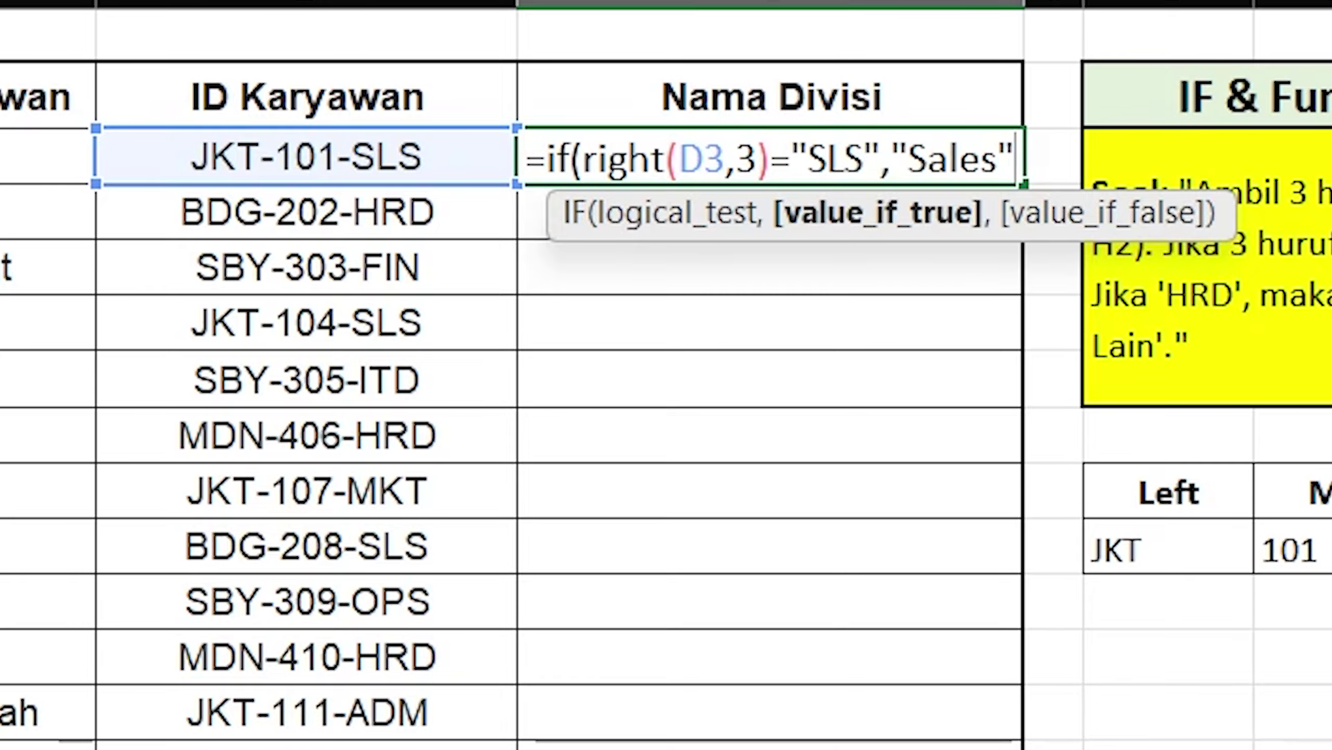
Nest a second IF as the false result of the E3 formula, starting its logical test with RIGHT(D3,3)
text(,i)
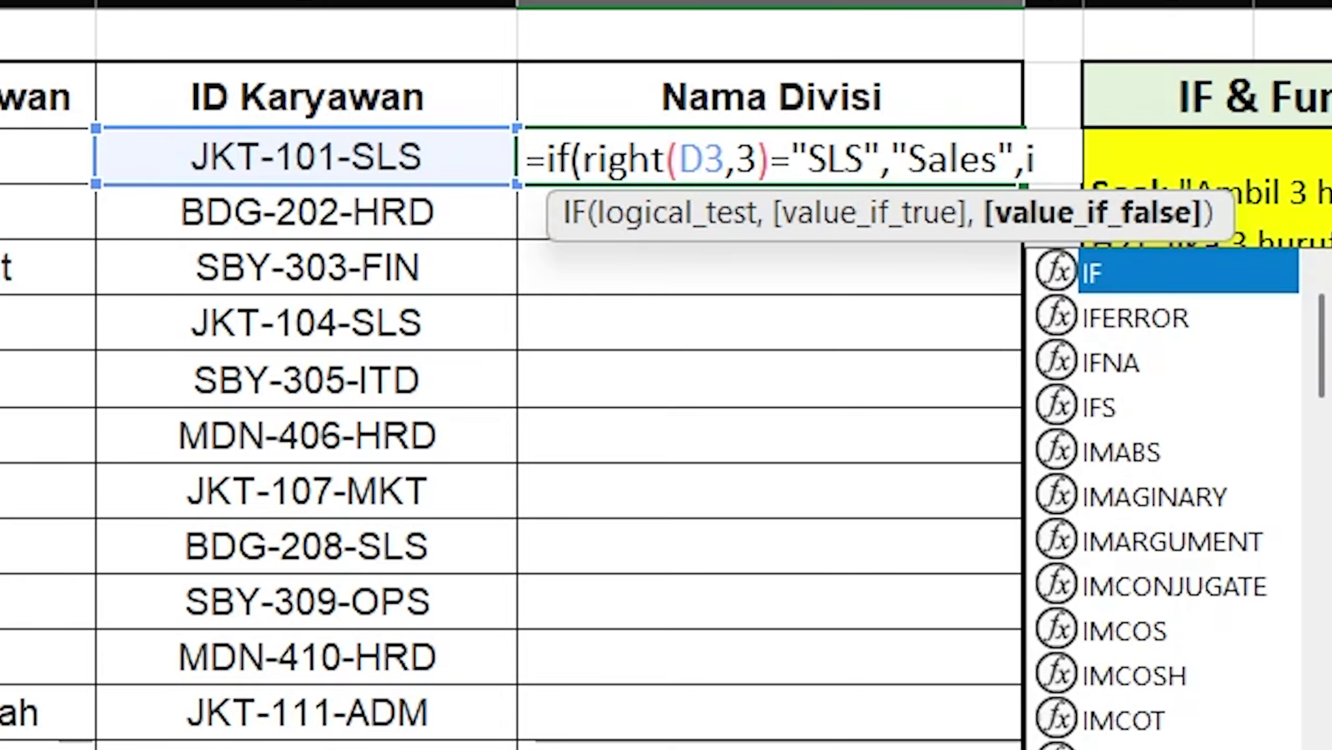
text(f()
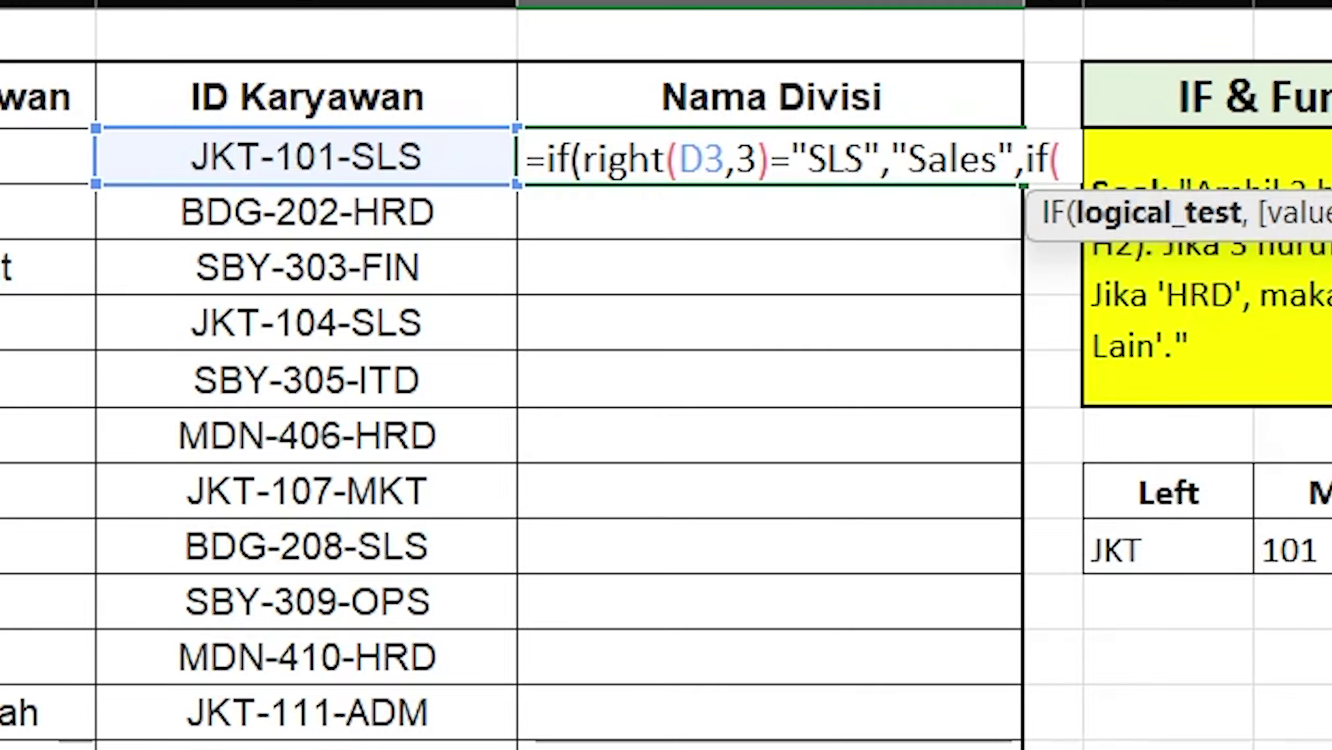
text(ri)
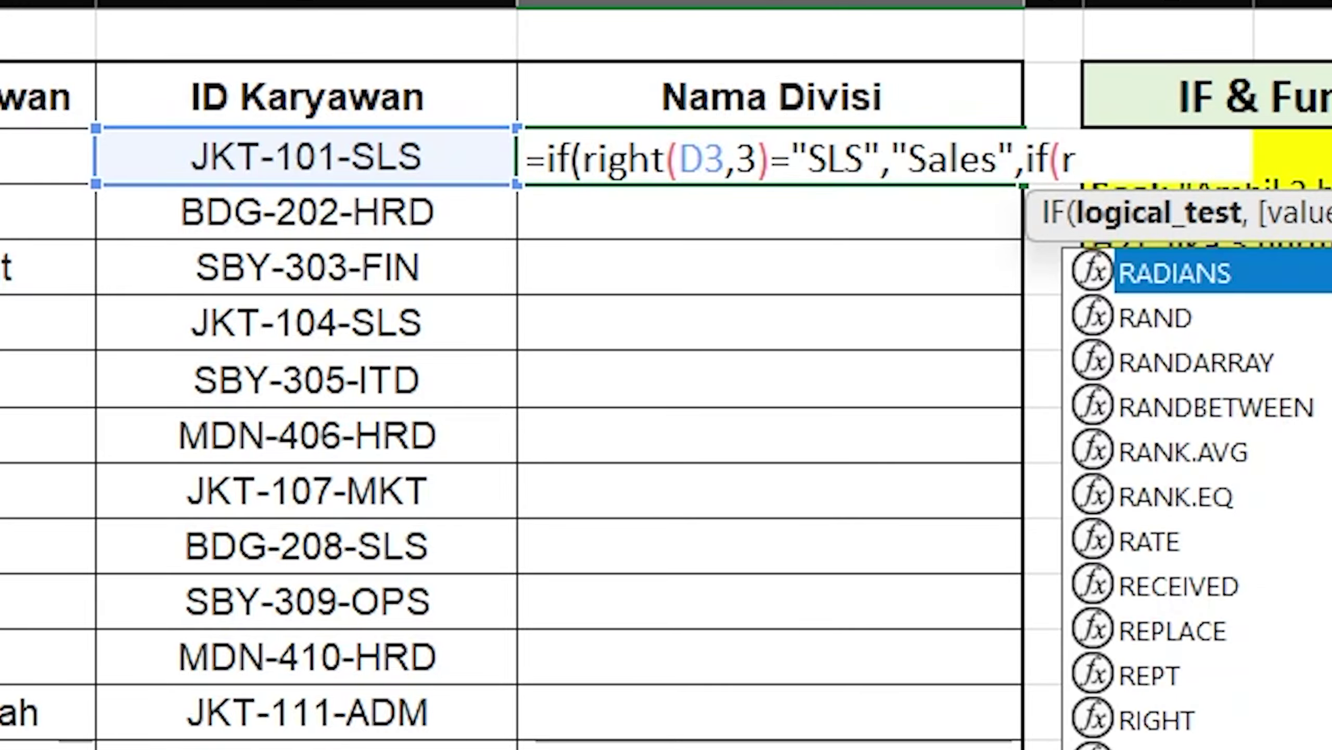
text(ght()
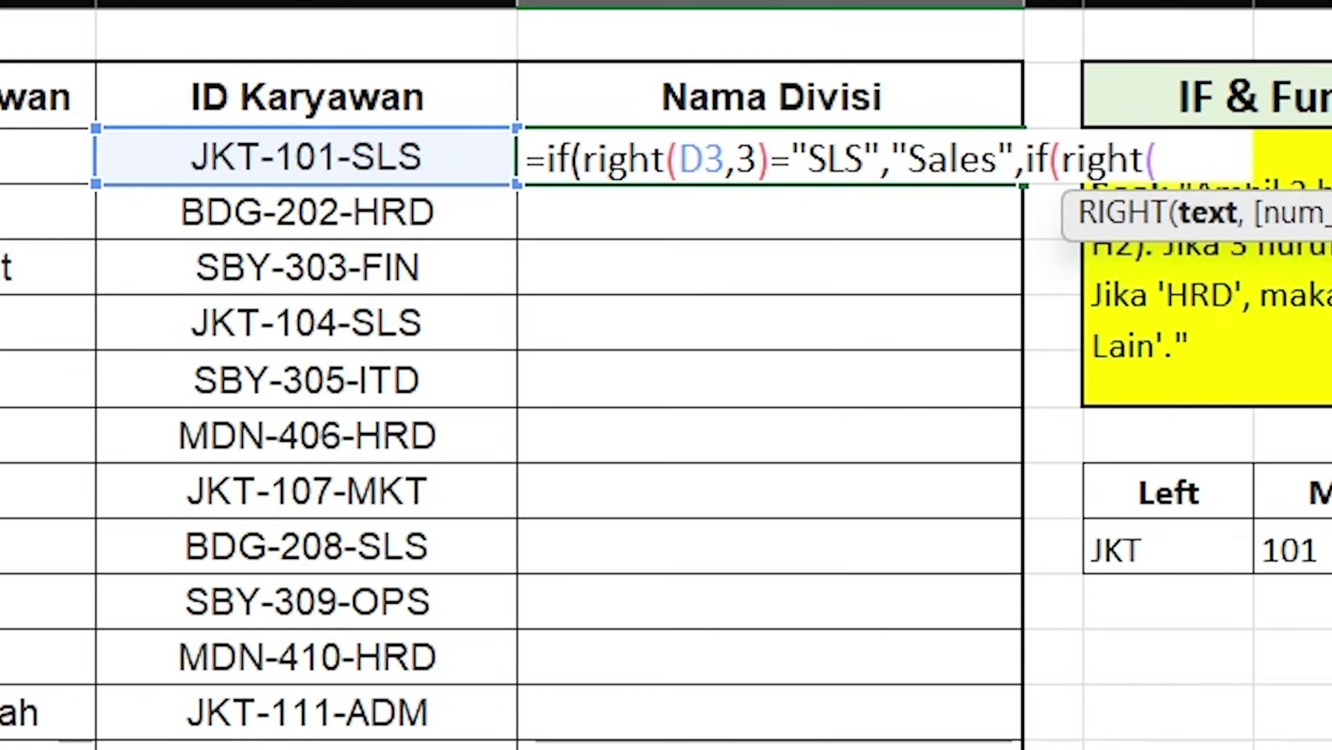
key(Left)
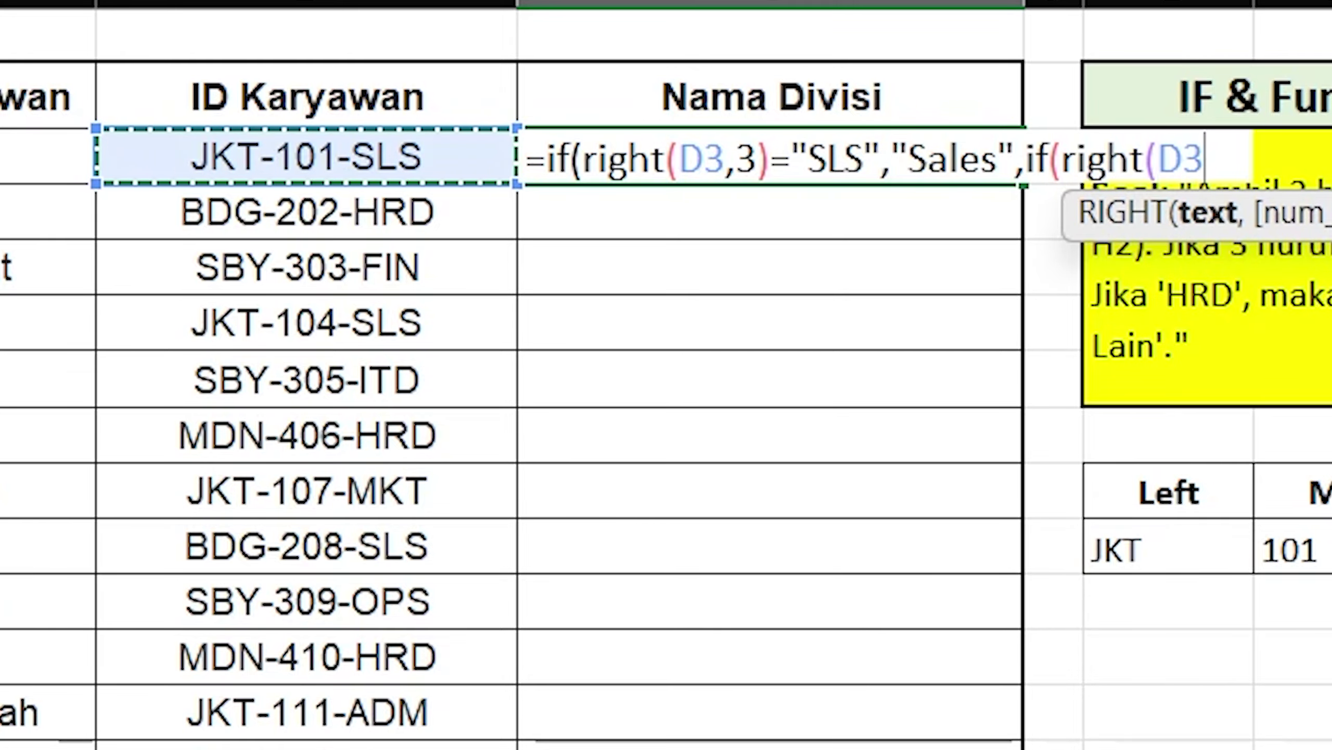
text(,3))
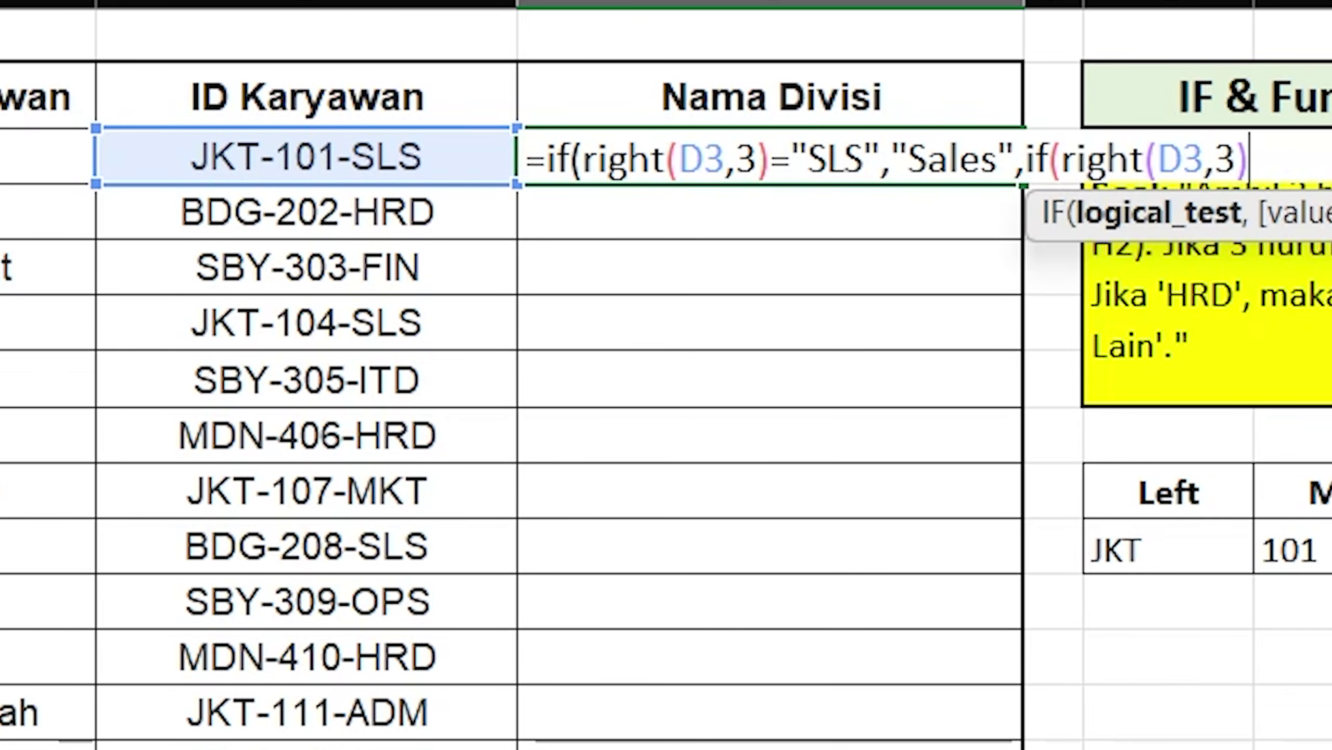
Add "HRD" to the nested IF's logical test in the E3 formula and set "Human Rources" as its true result
text("HR)
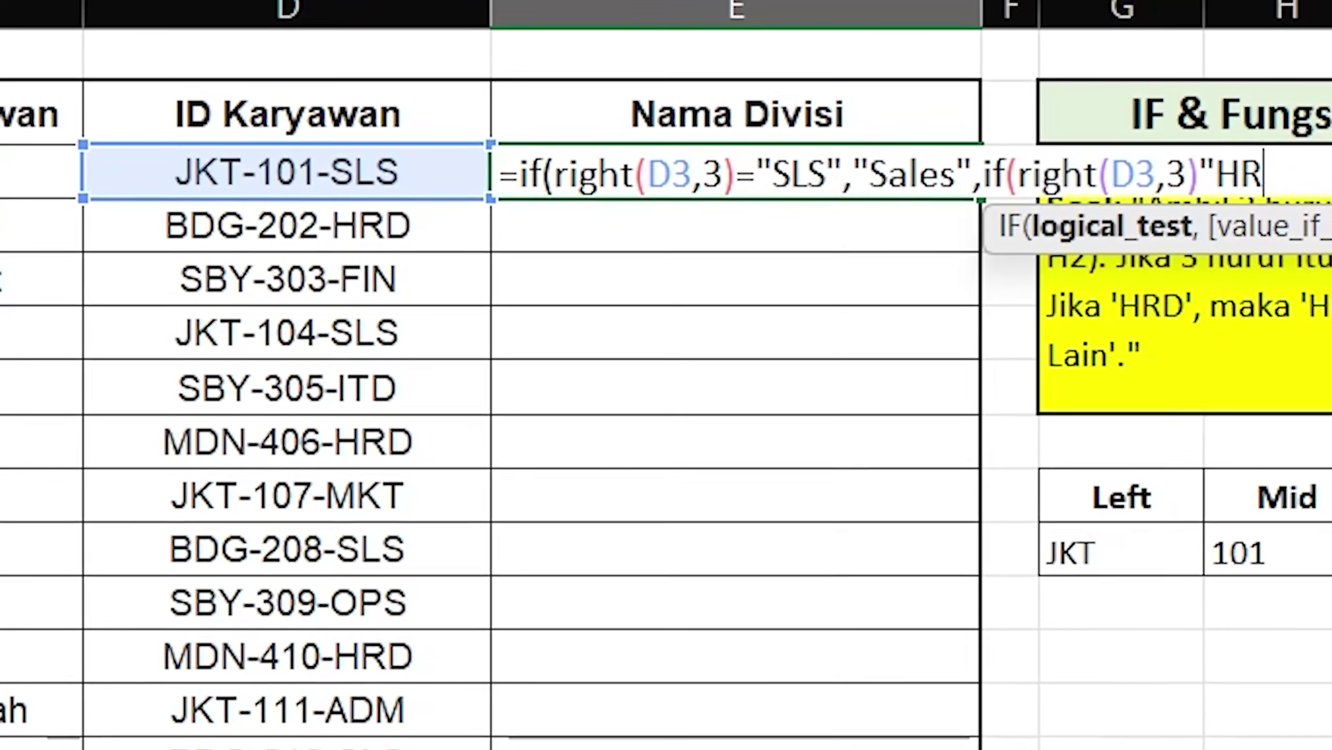
text(D")
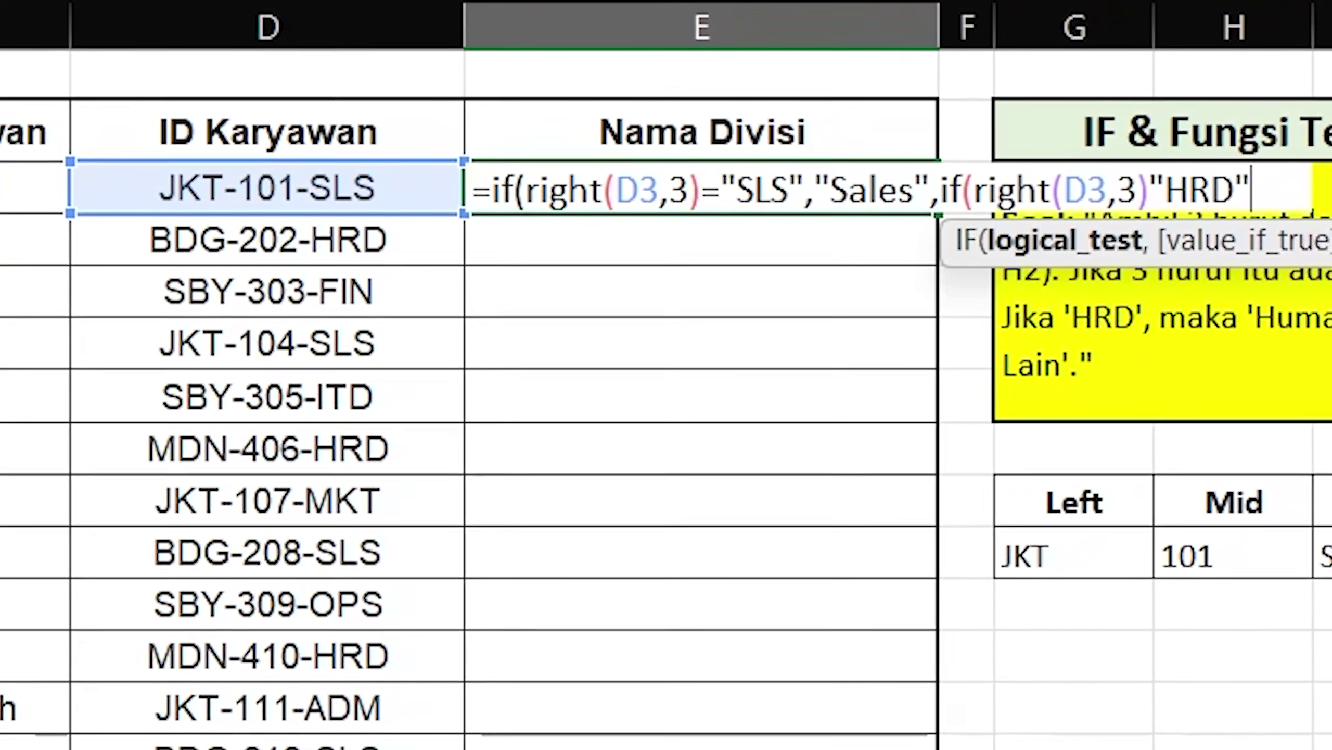
text(,")
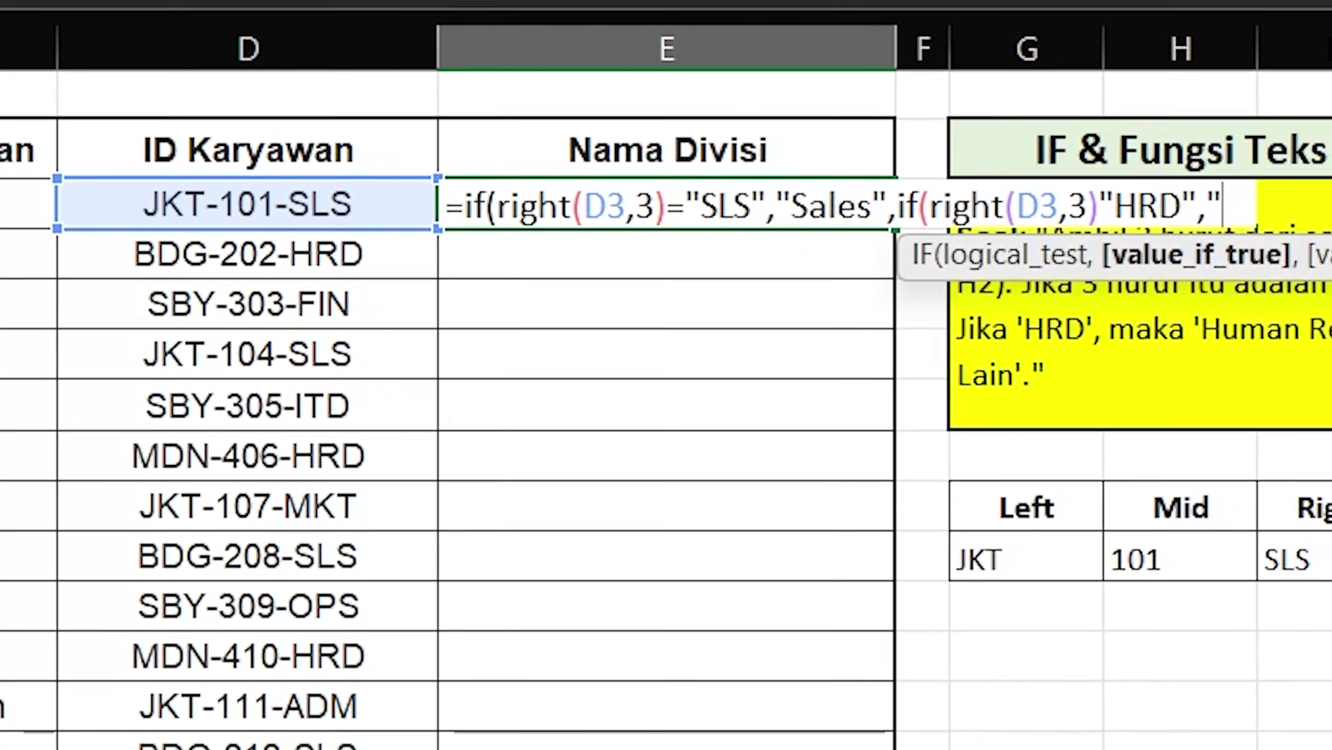
text(Human Re)
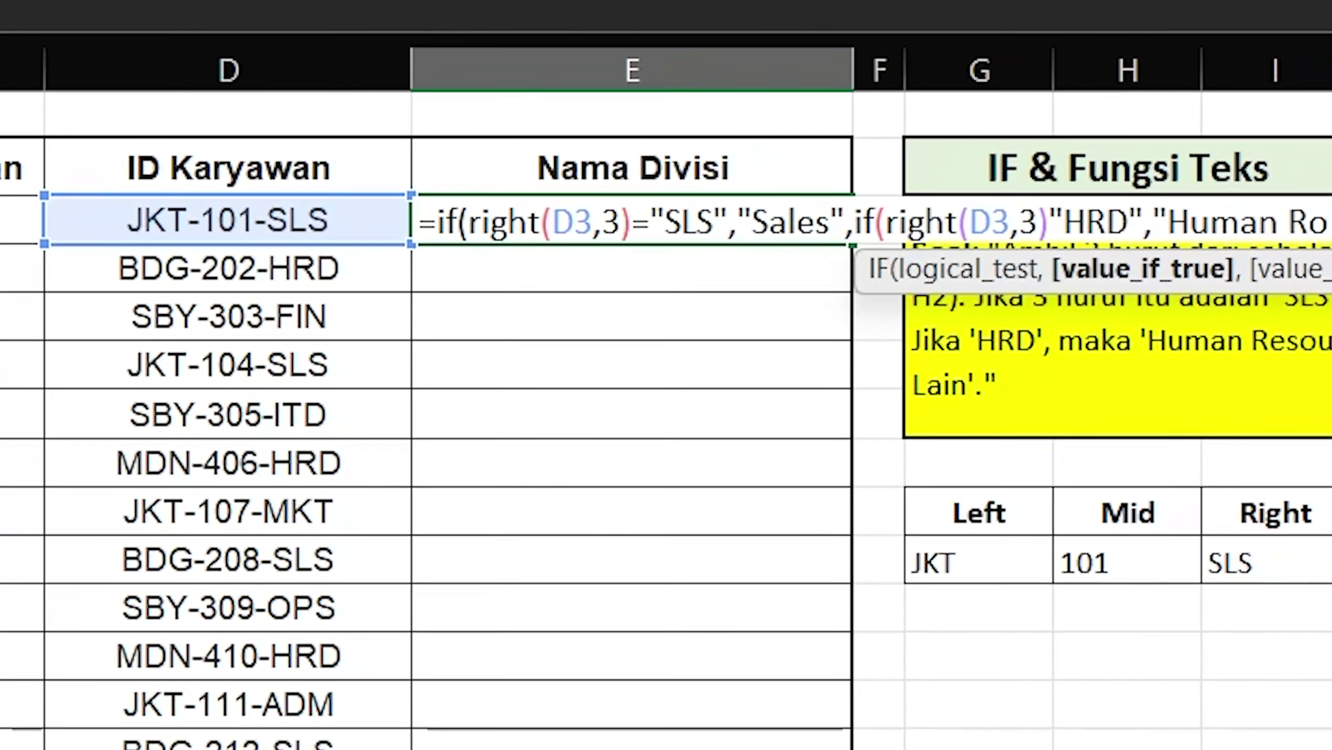
text(urce)
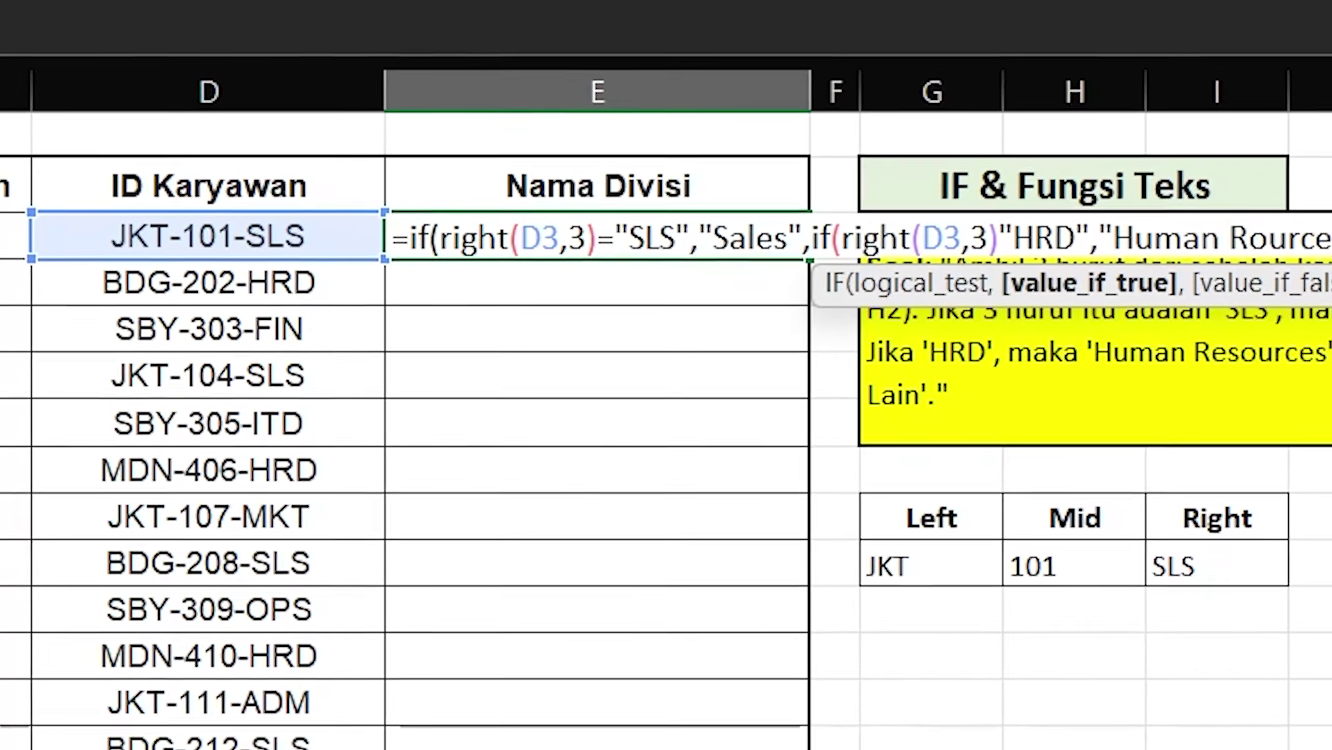
text(s")
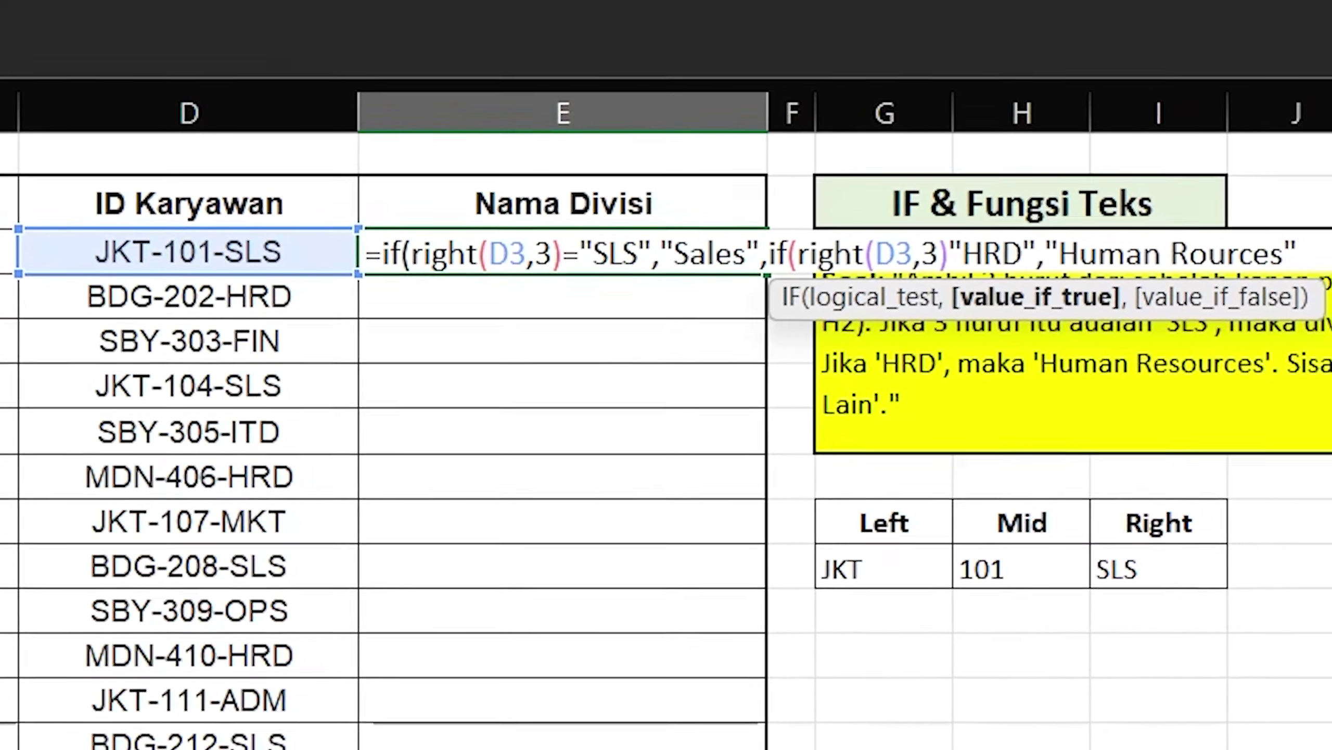
Set "Divisi Lain" as the nested IF's false result in E3, then close both IF functions and try to enter the formula
text(,"D)
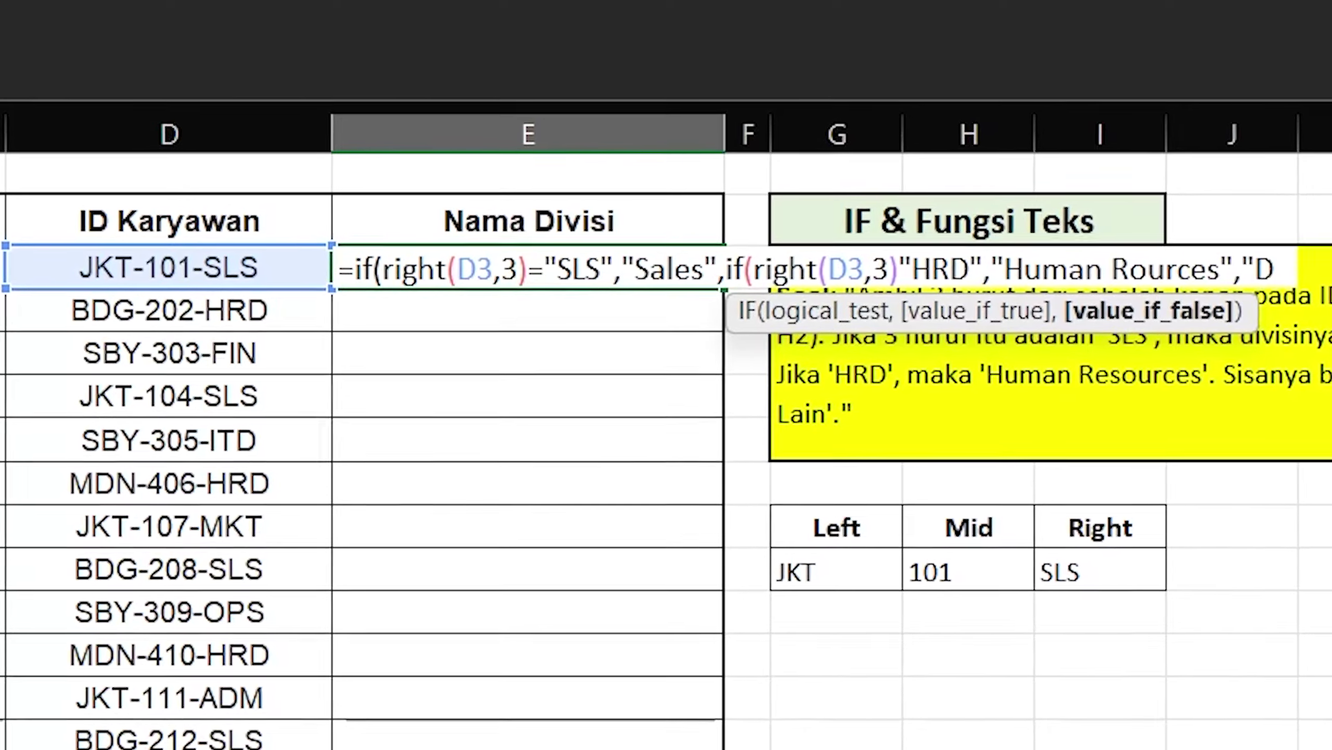
text(ivisi Lain)
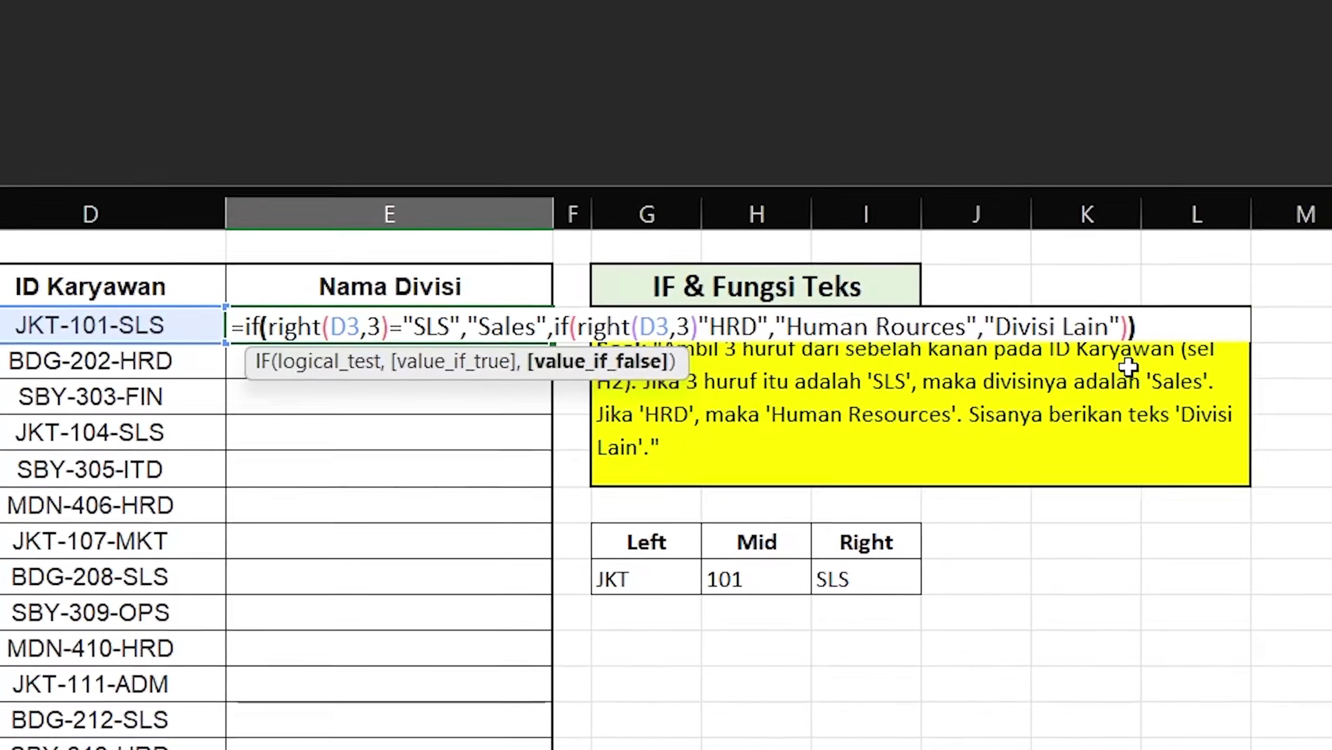
text())
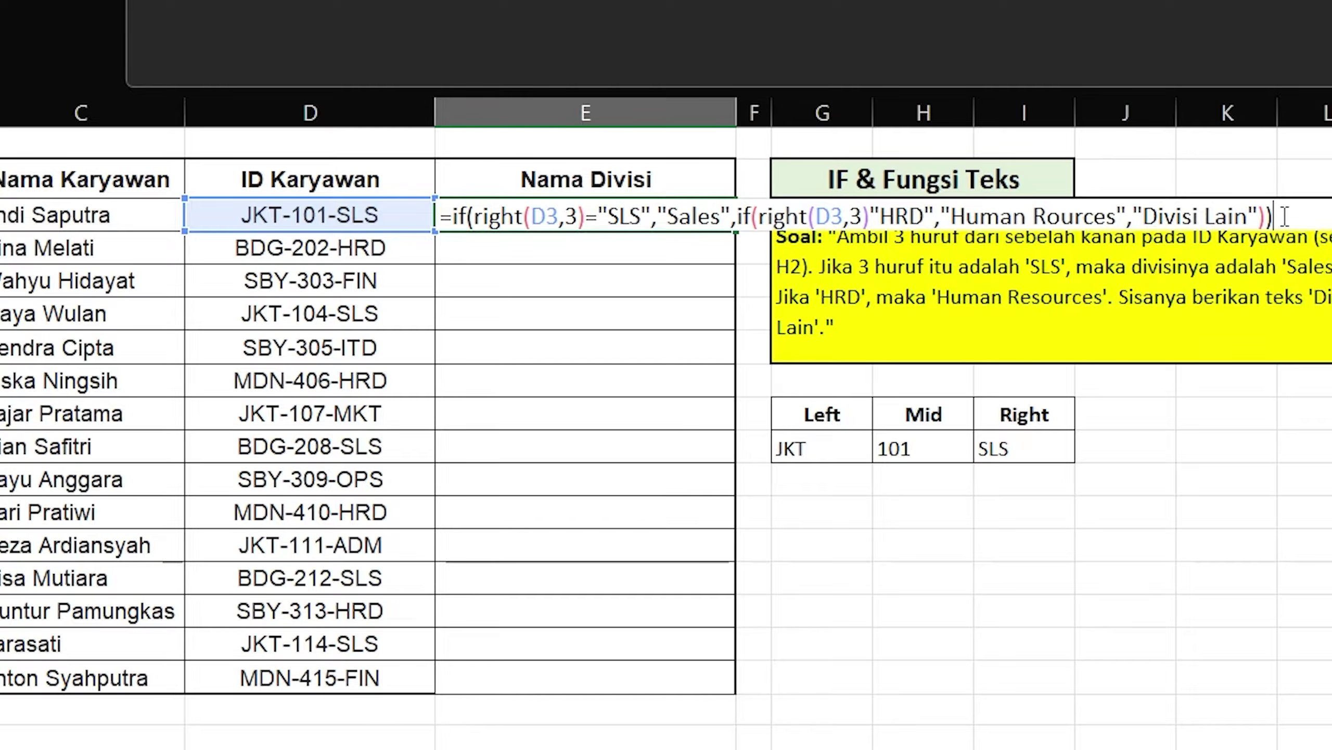
key(Return)
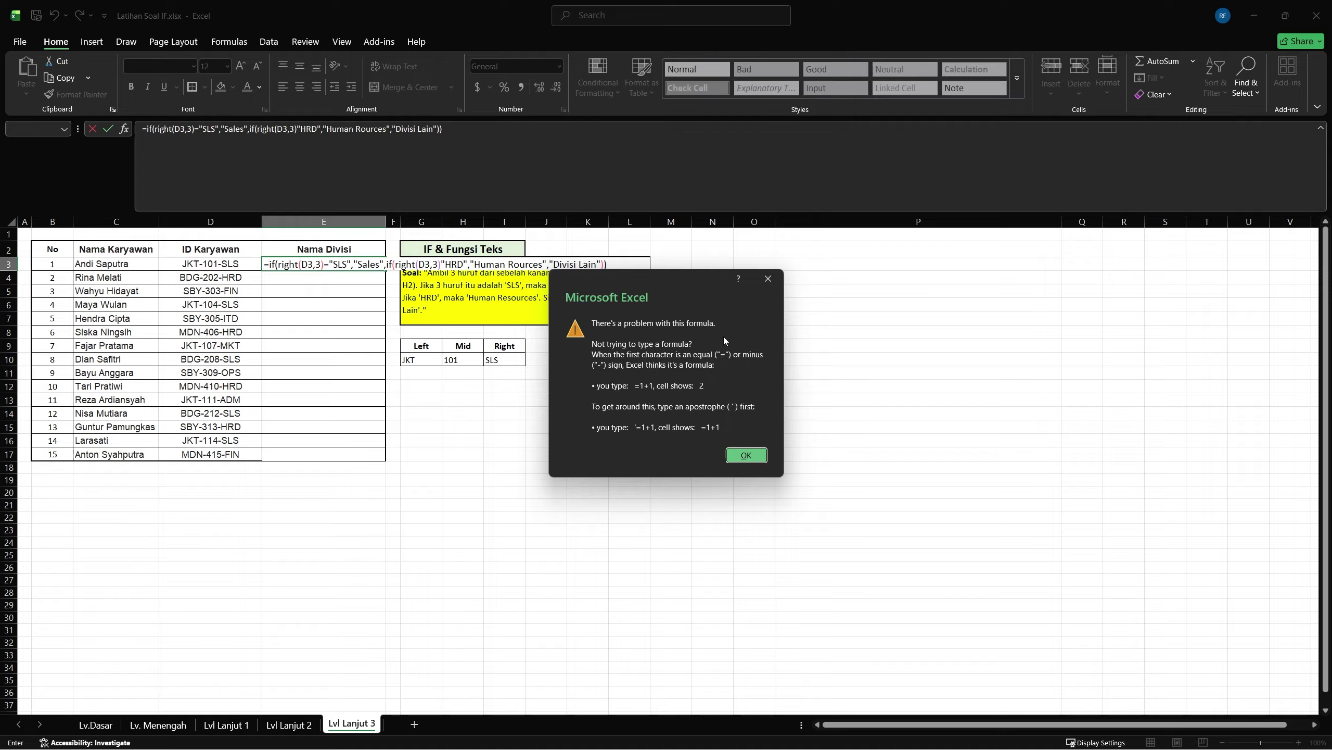
click(746, 455)
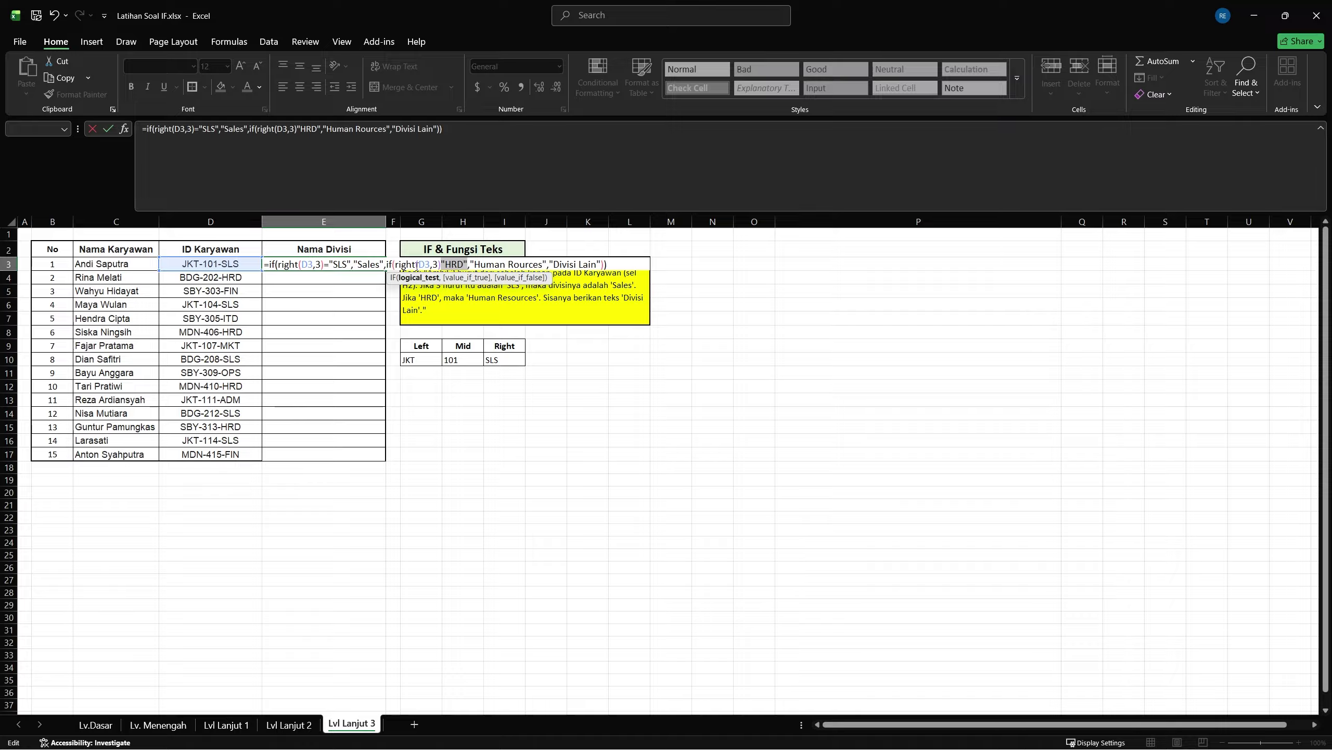
Insert the missing equals sign before "HRD" in the E3 formula and fill the formula down to E17
click(463, 263)
key(Left)
key(Left)
key(Left)
key(Left)
text(=)
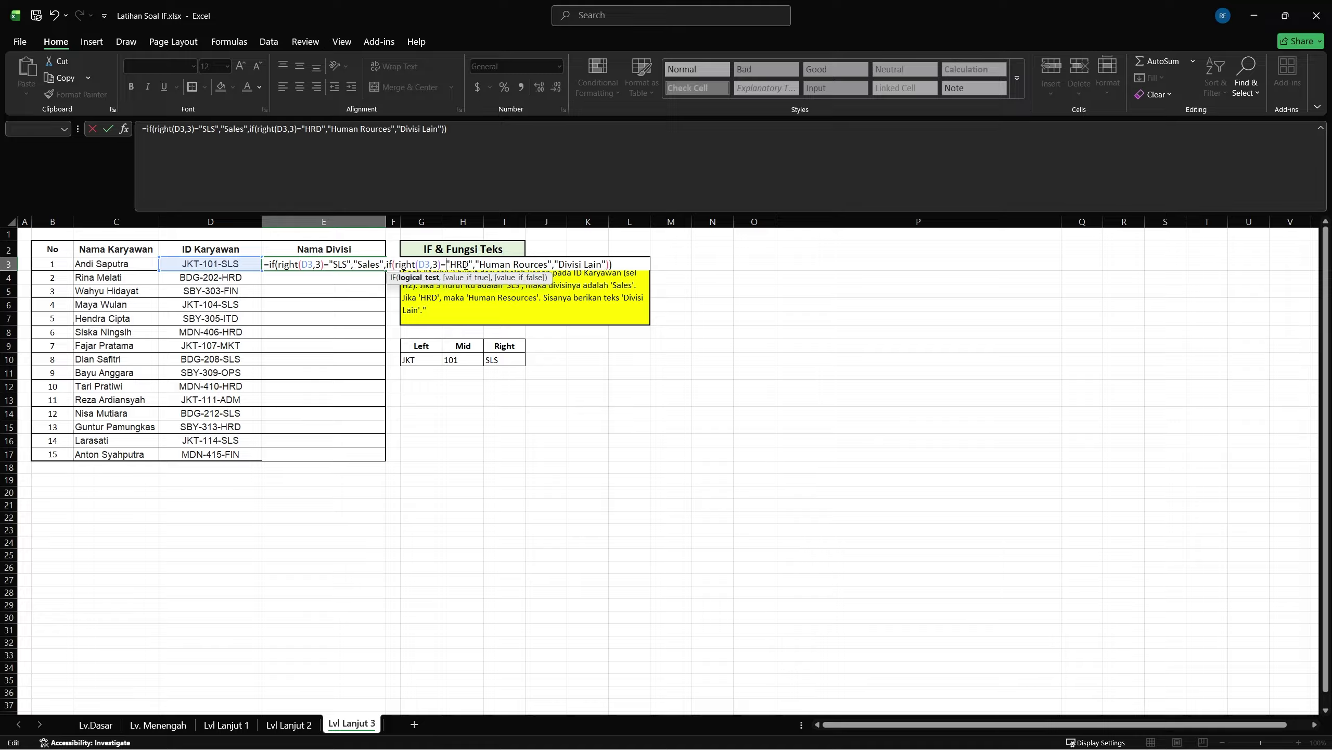
key(ctrl+Return)
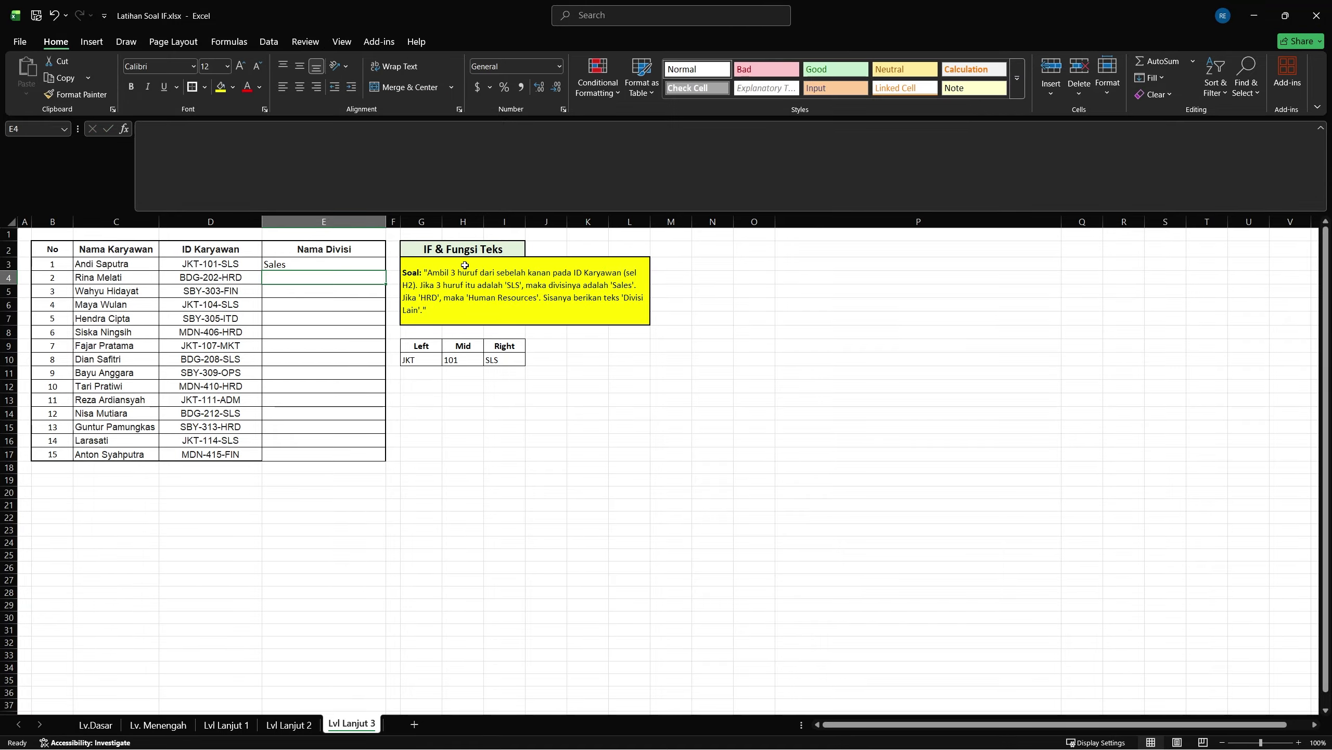
drag(386, 270, 381, 461)
Check the division results in E3 to E5 and E7 against the last three letters of the employee IDs
click(228, 263)
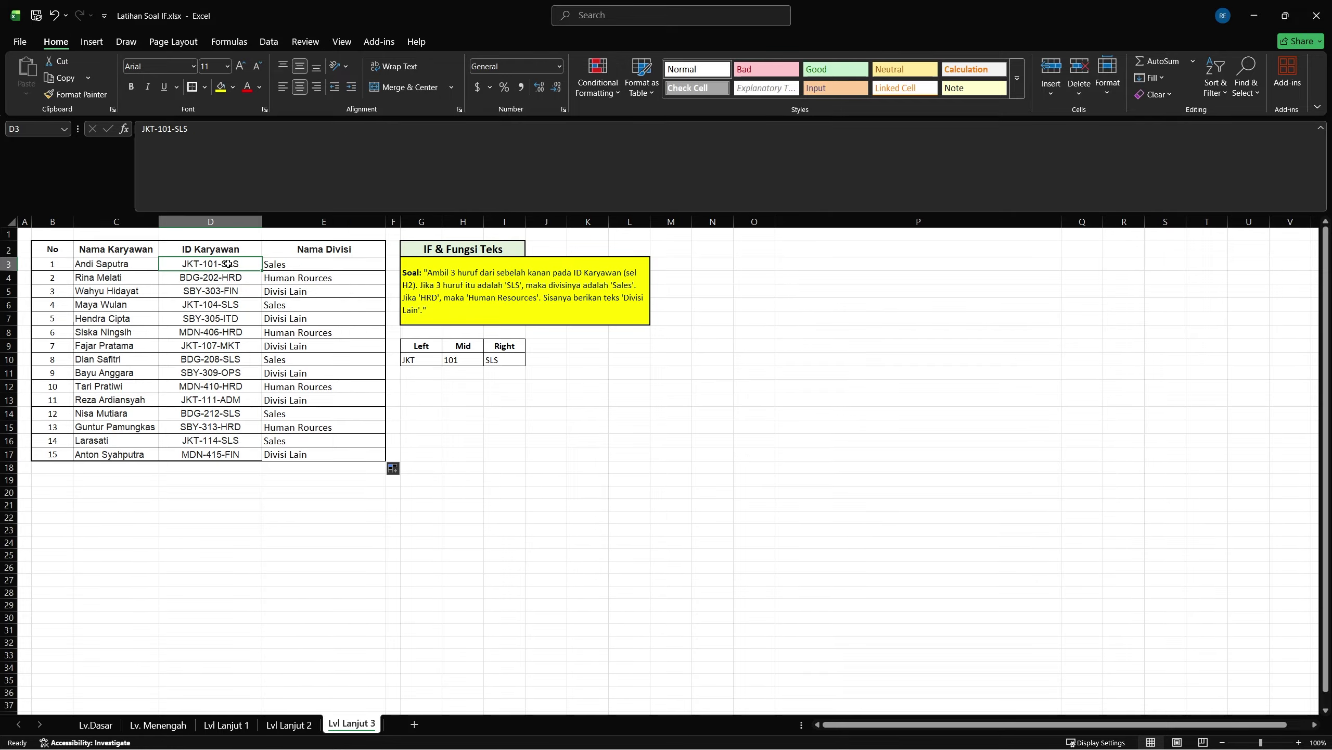
click(283, 260)
click(239, 274)
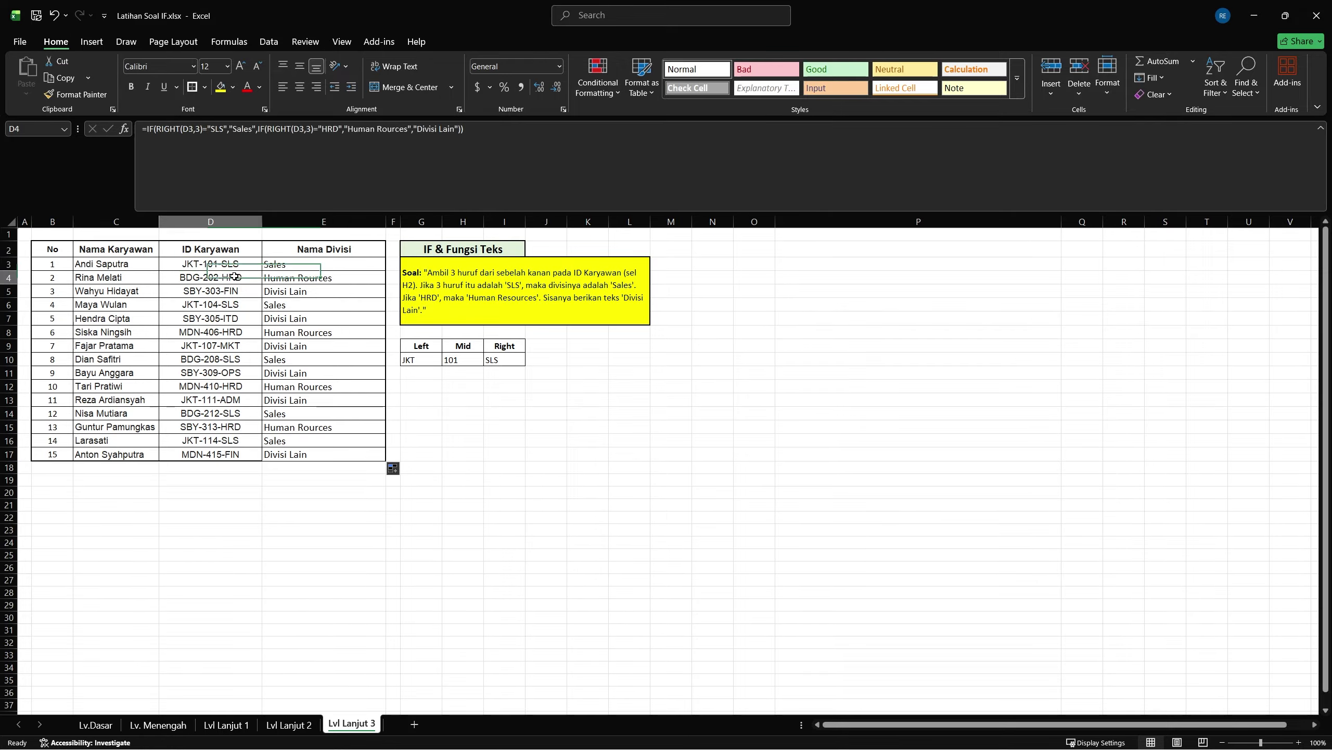
click(281, 279)
click(243, 292)
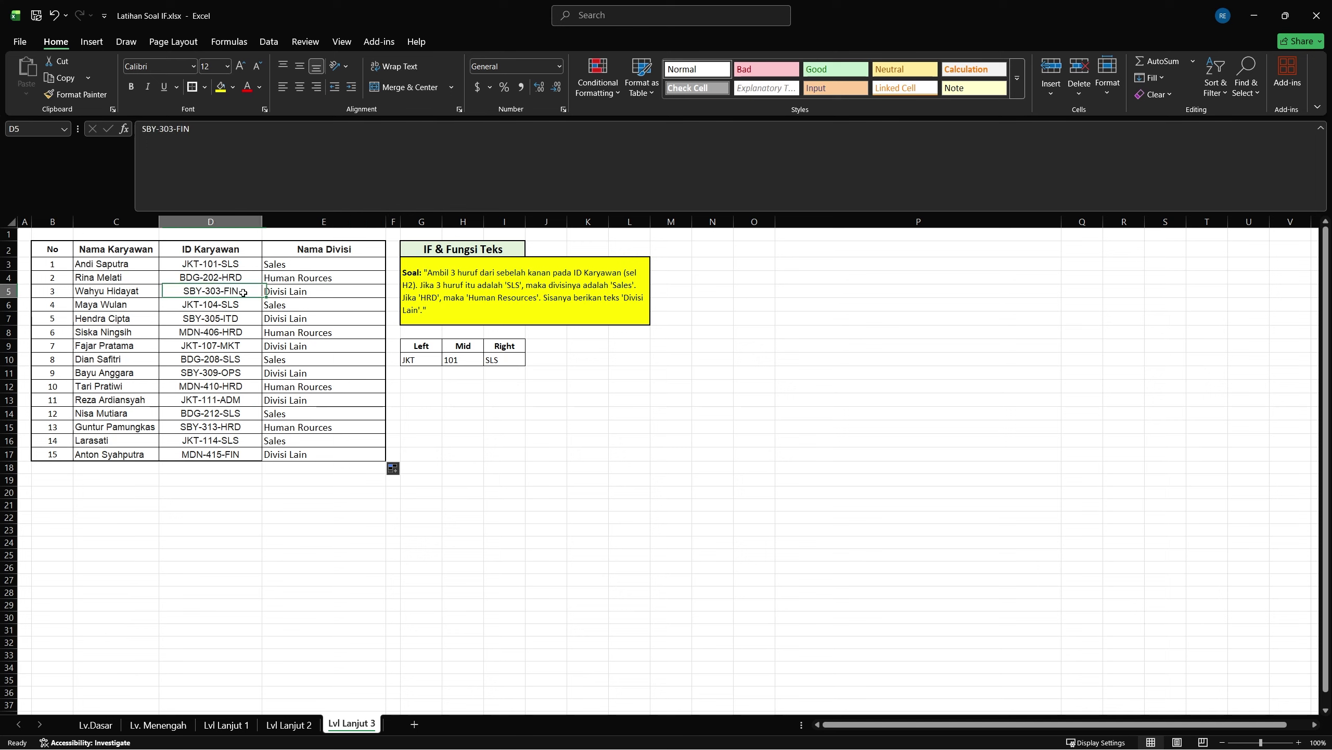
click(276, 291)
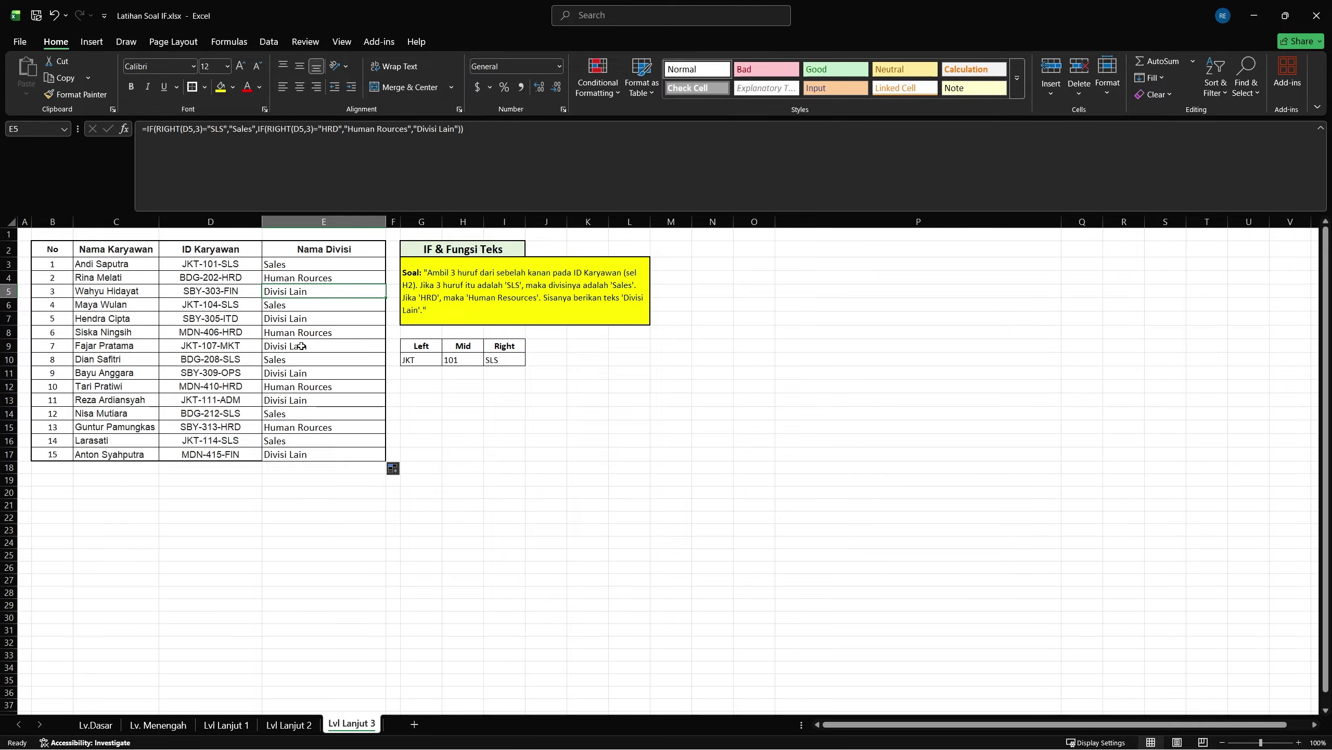
click(309, 320)
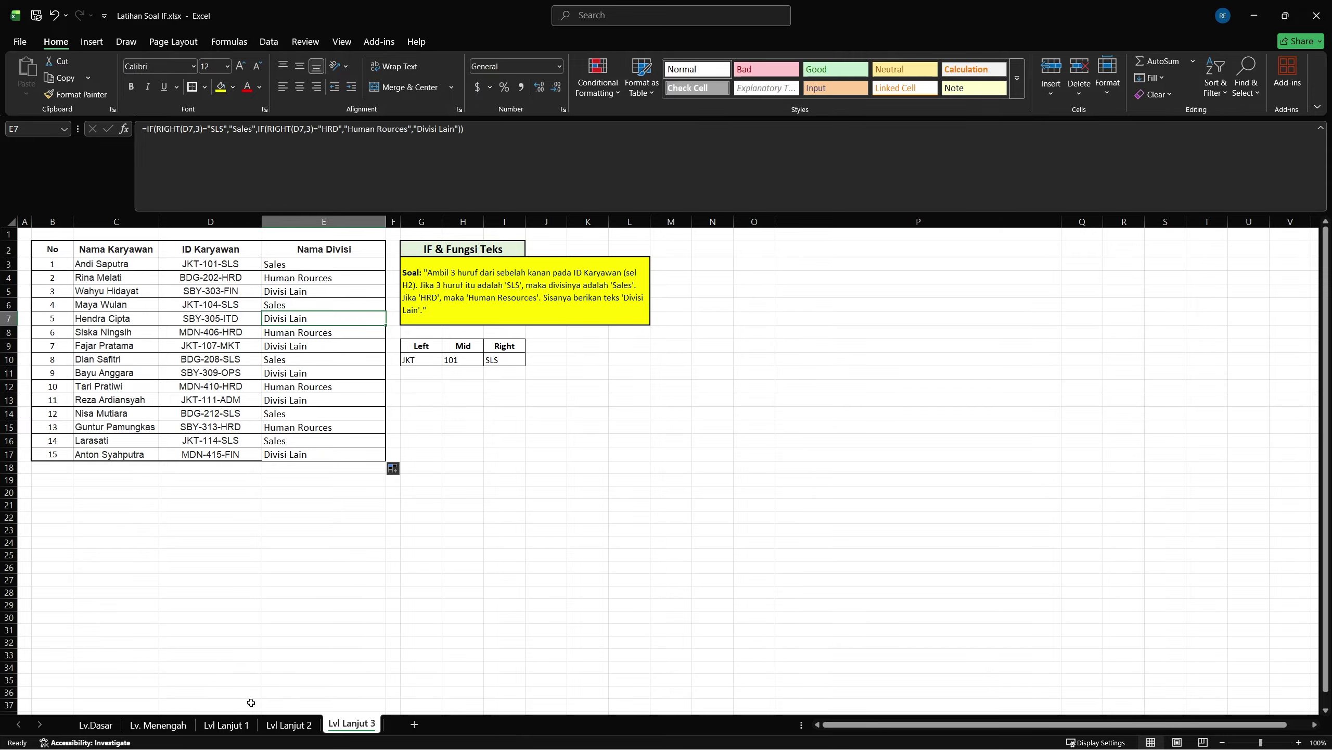
Go back through the Lvl Lanjut 2, Lvl Lanjut 1 and Lv. Menengah sheets to the Lv.Dasar sheet
click(283, 724)
click(226, 725)
click(157, 725)
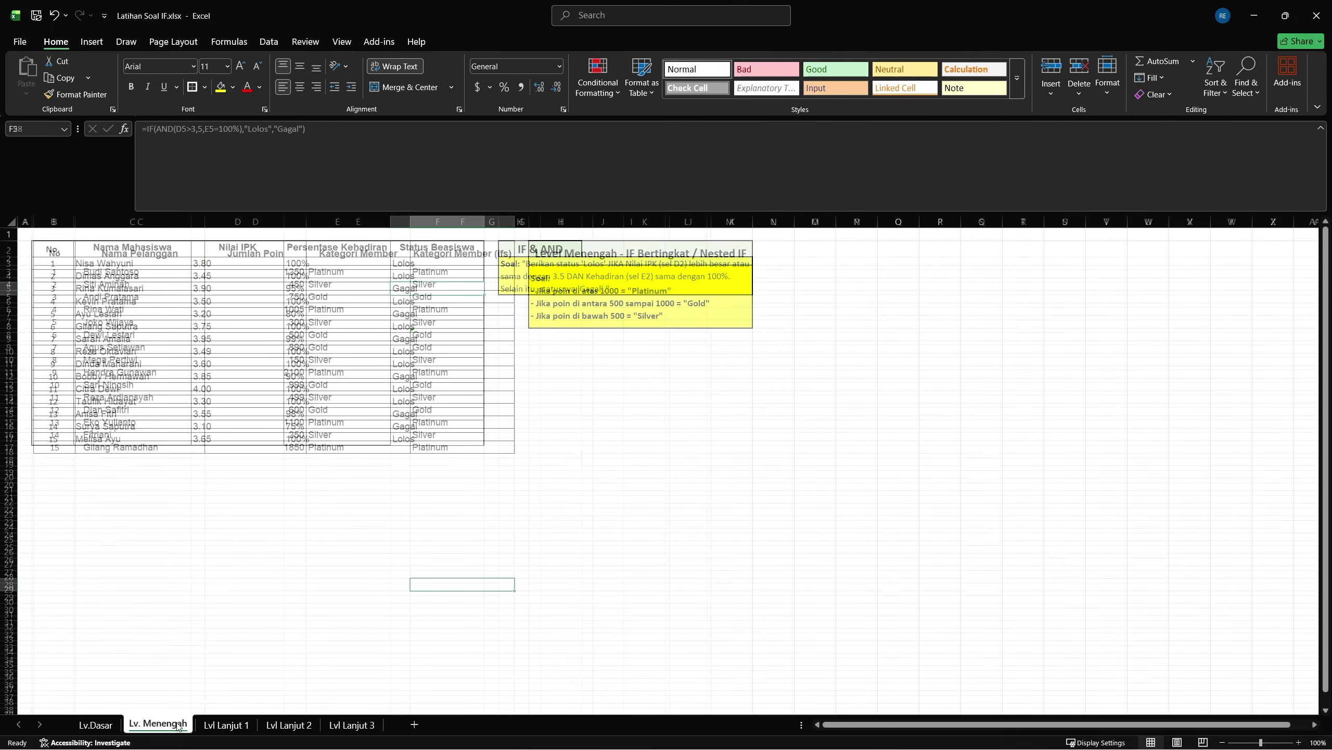
click(94, 724)
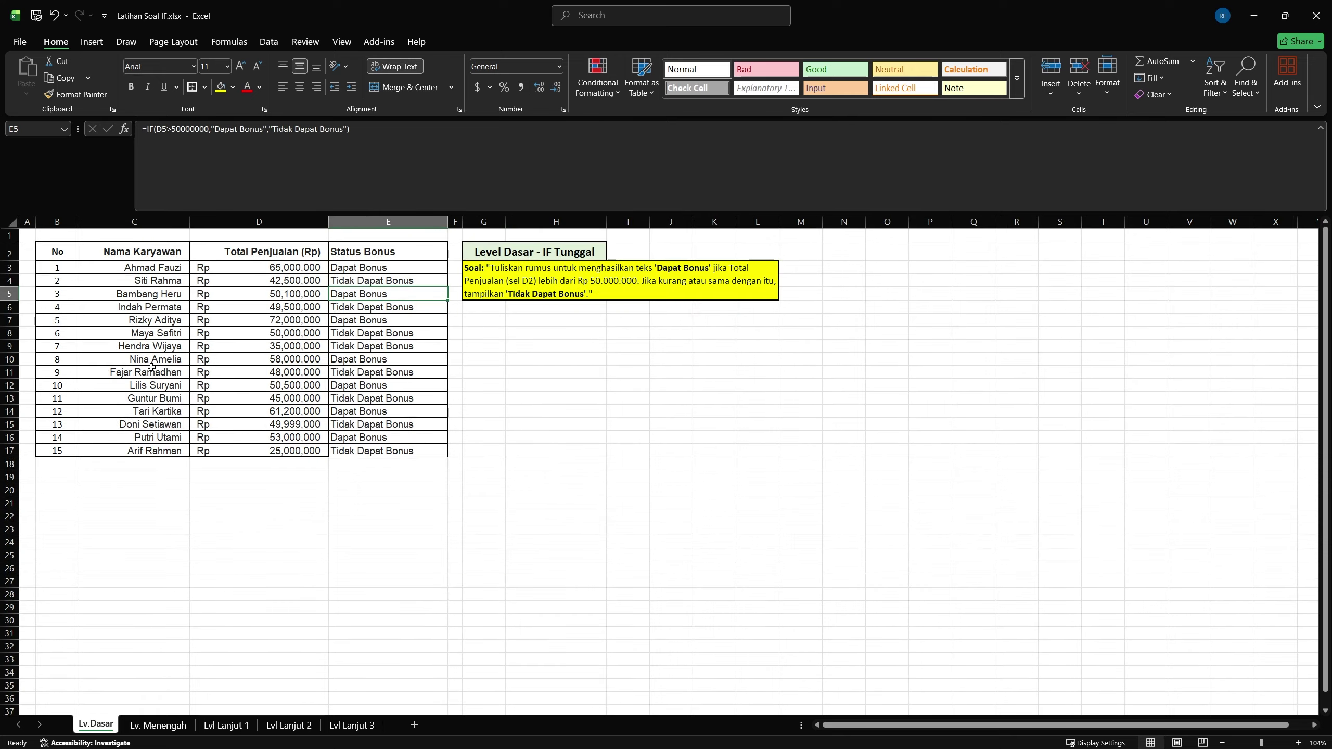
Examine the column headers in B2:E2 and the first employee's entries in the Lv.Dasar bonus table
click(70, 253)
drag(70, 253, 408, 253)
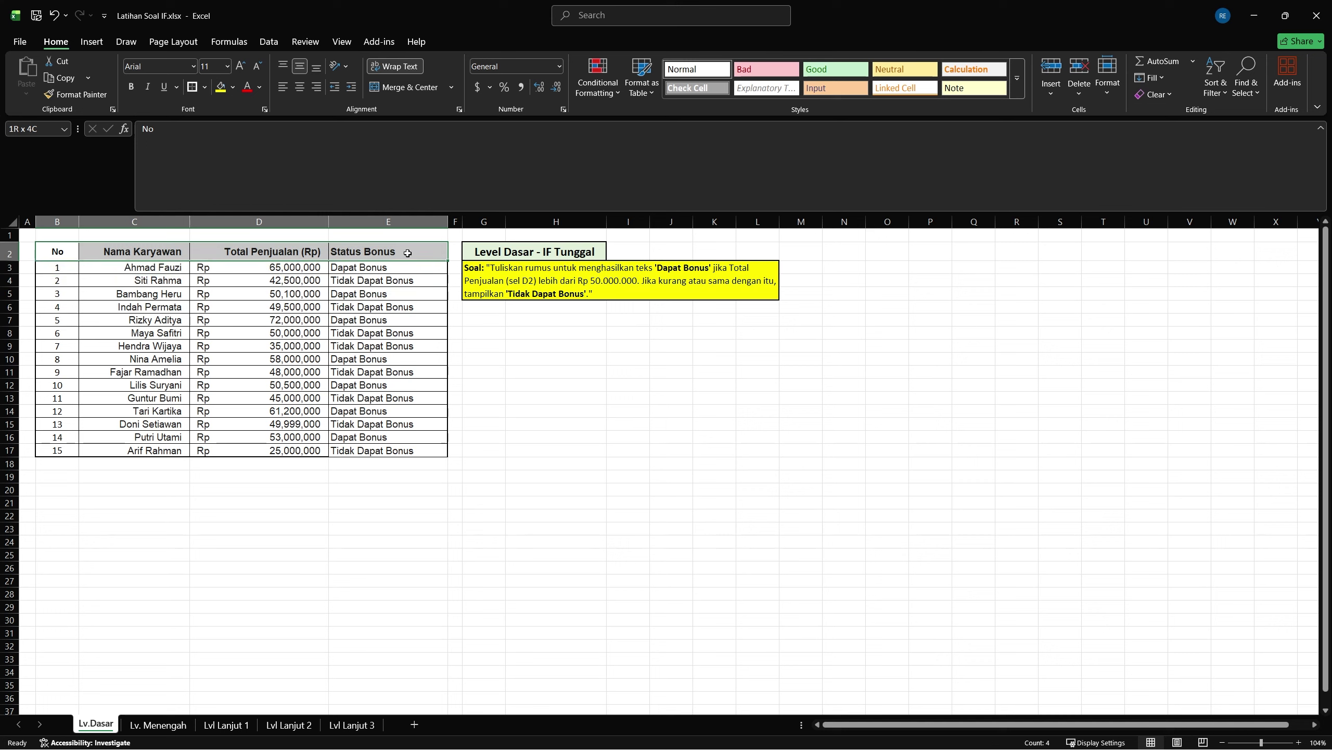
click(183, 334)
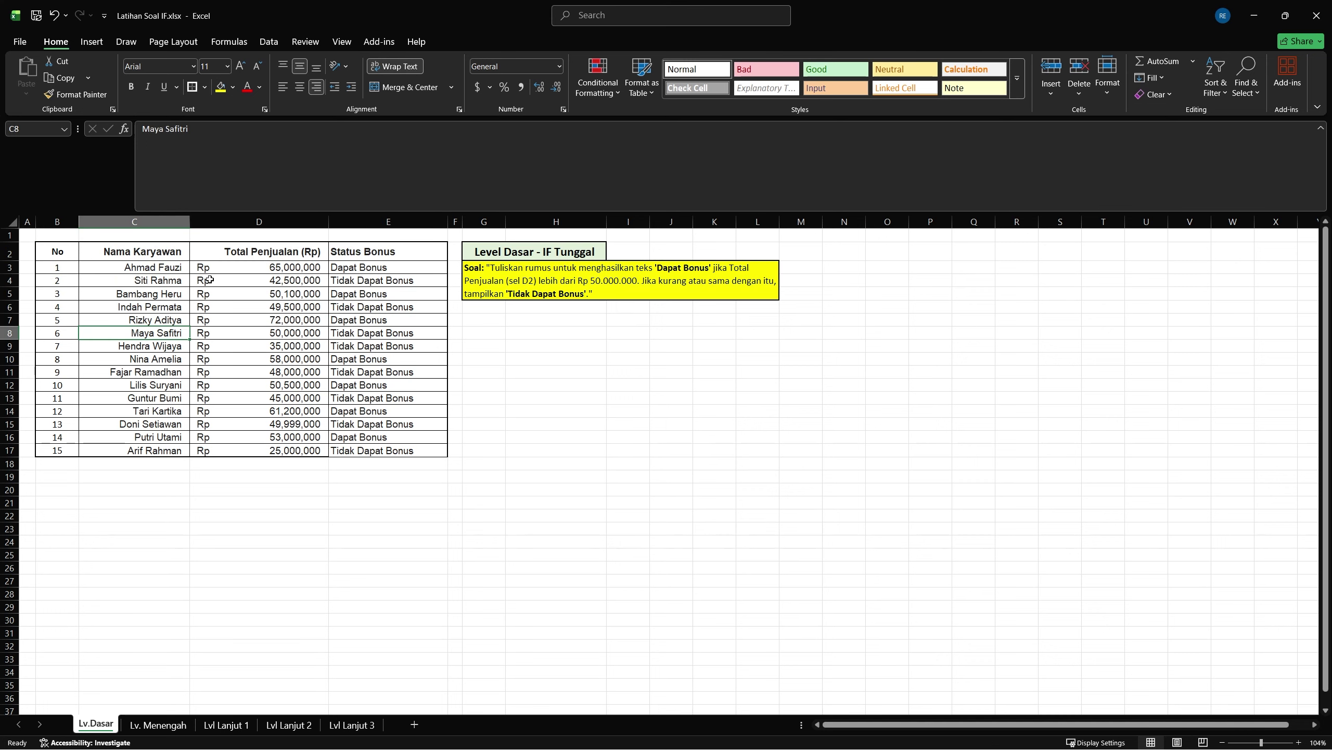
click(139, 265)
click(66, 250)
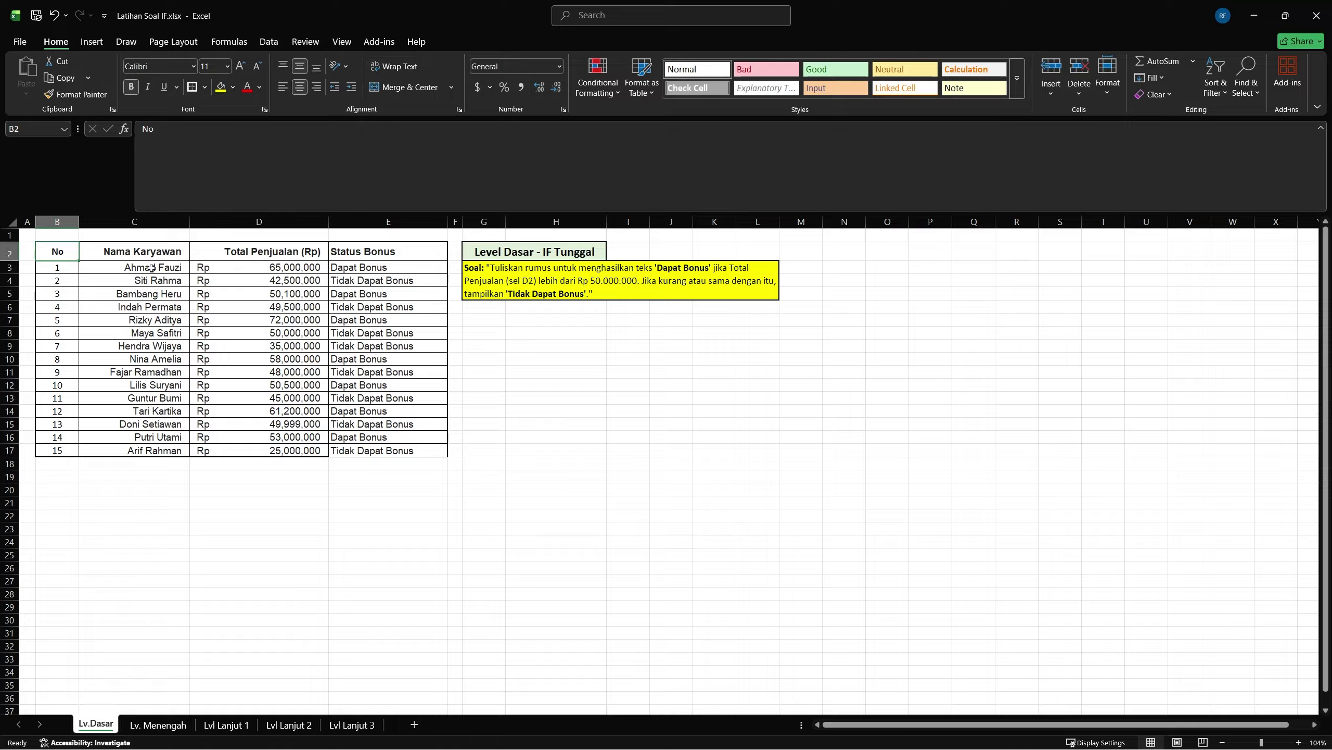
click(108, 256)
click(234, 256)
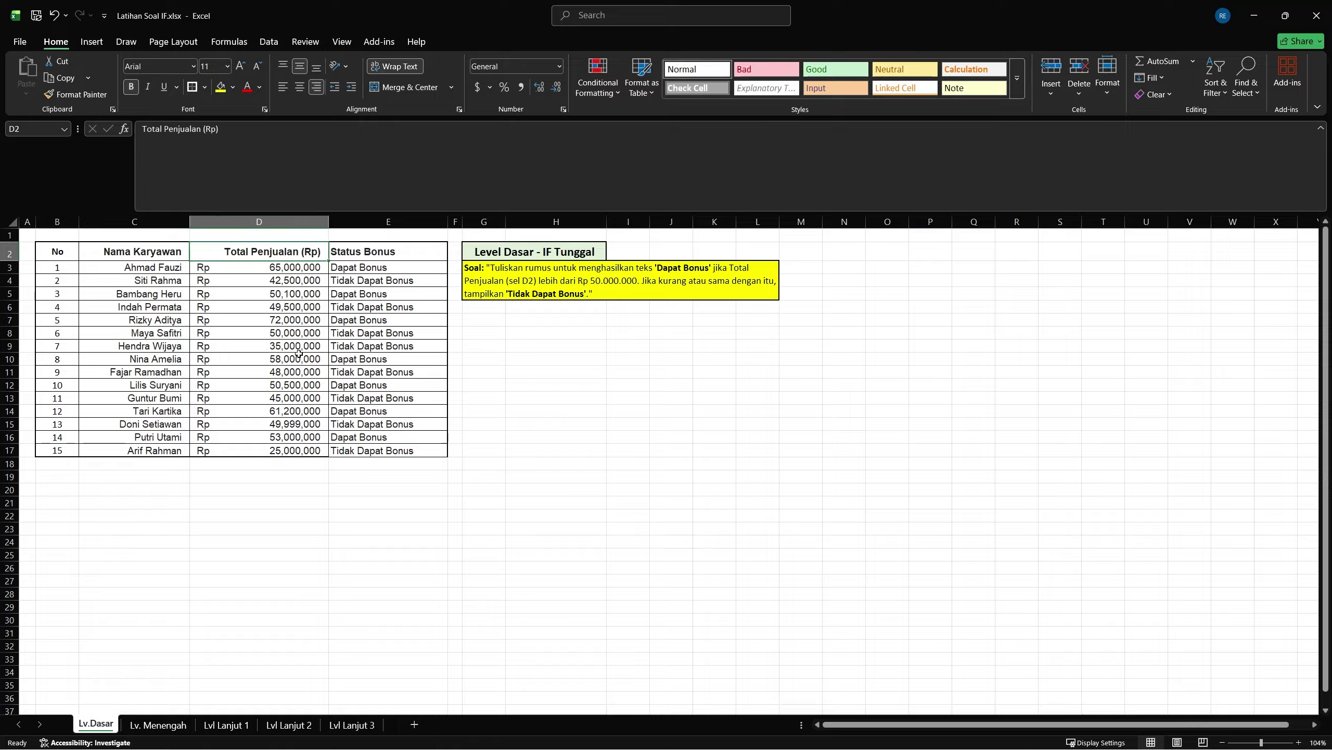
click(376, 268)
click(265, 251)
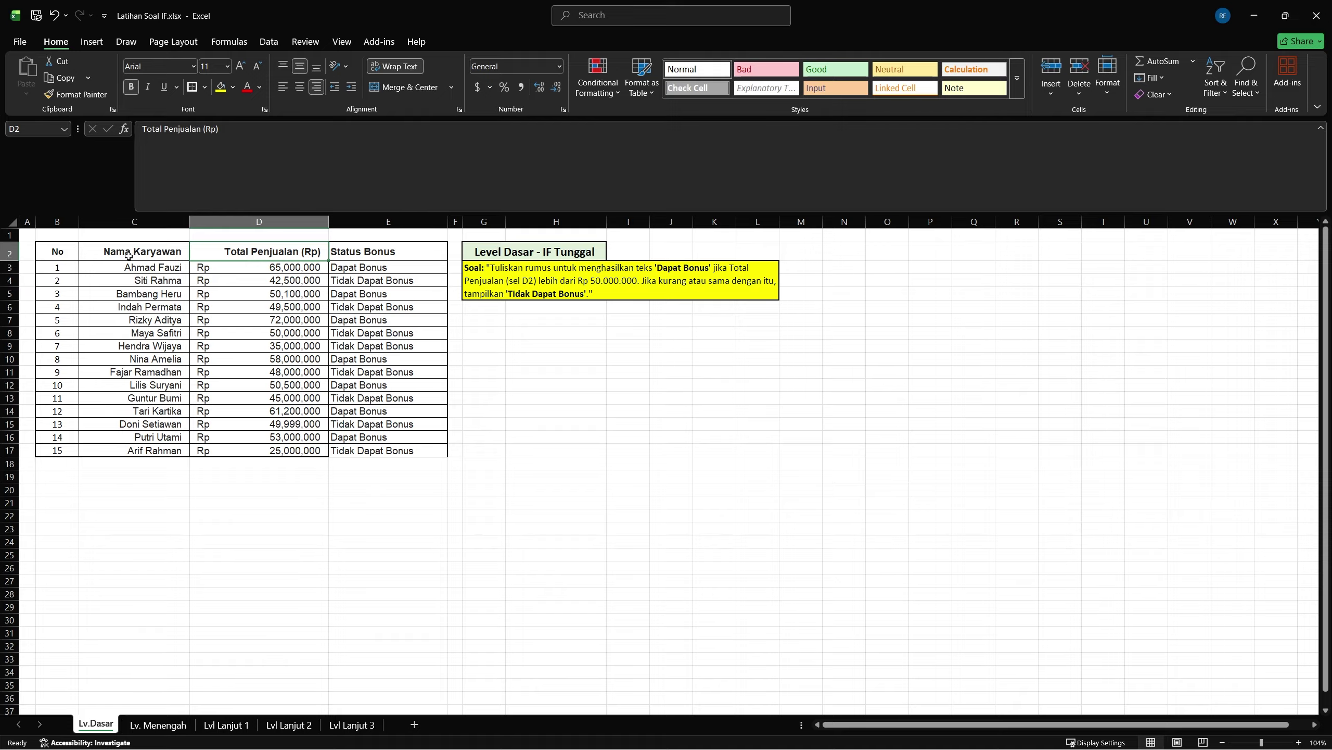